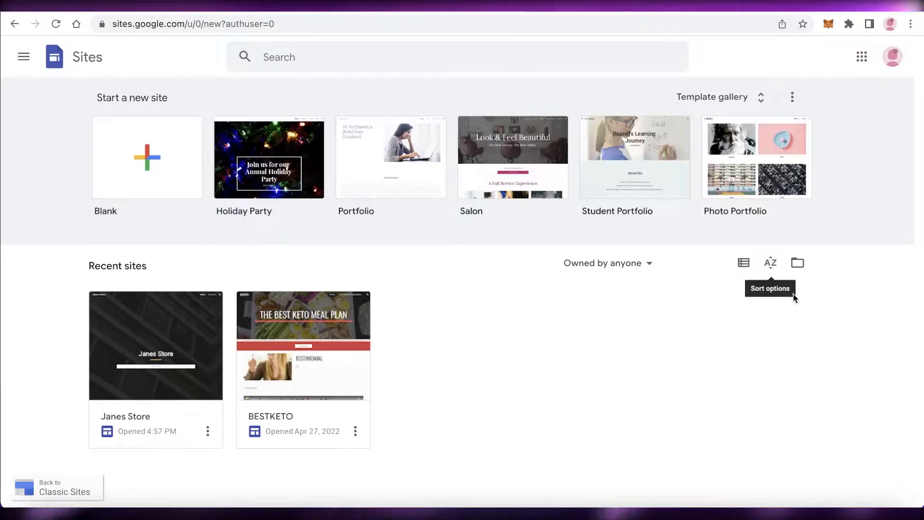
Check which Google account is signed in and browse the site template gallery's Personal, Work and Small business categories
{"action": "left_click", "coordinate": [893, 56]}
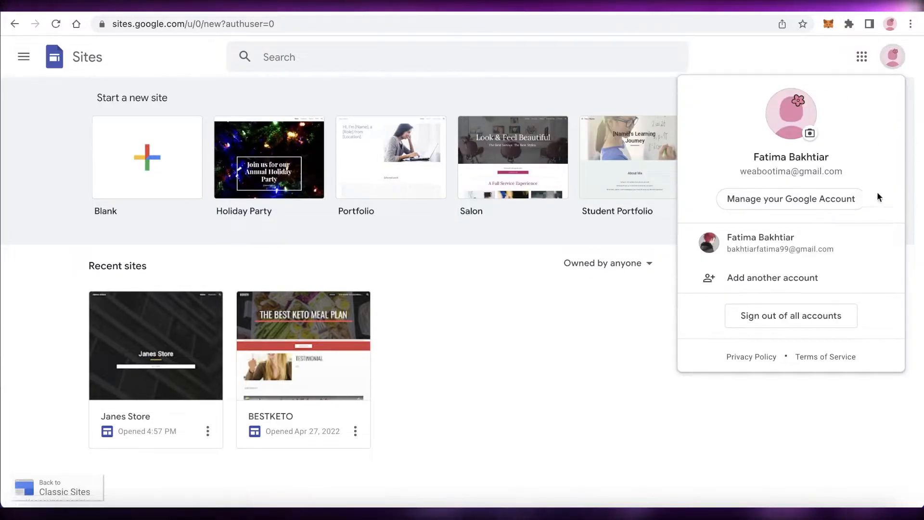
{"action": "left_click", "coordinate": [901, 71]}
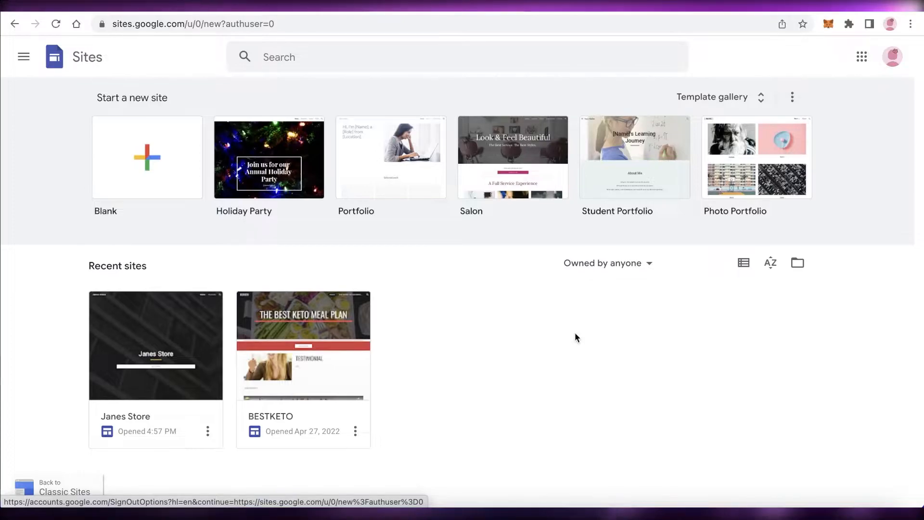
{"action": "left_click", "coordinate": [730, 98]}
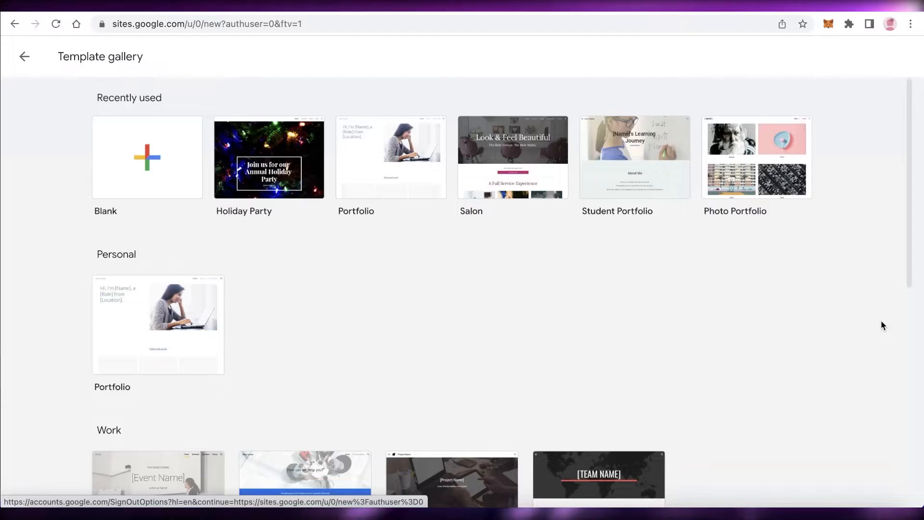
{"action": "scroll", "coordinate": [882, 325], "scroll_direction": "down", "scroll_amount": 10}
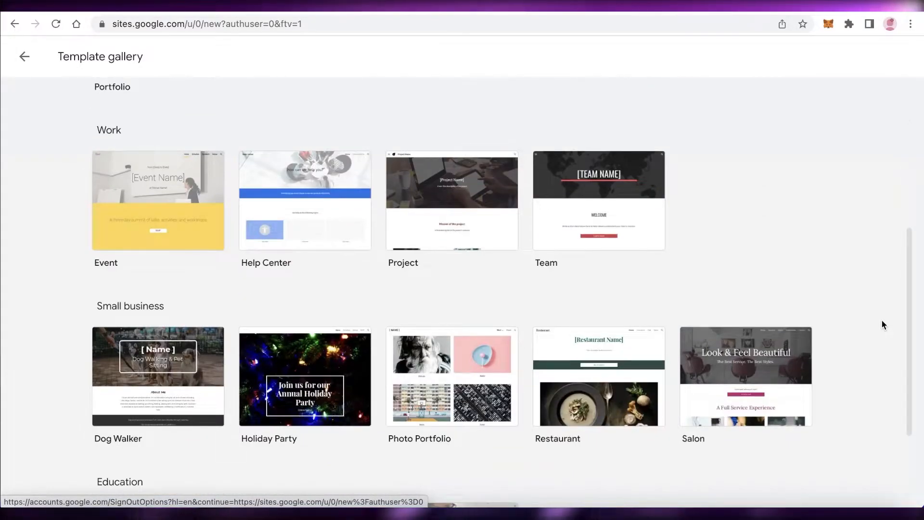
{"action": "scroll", "coordinate": [881, 318], "scroll_direction": "up", "scroll_amount": 3}
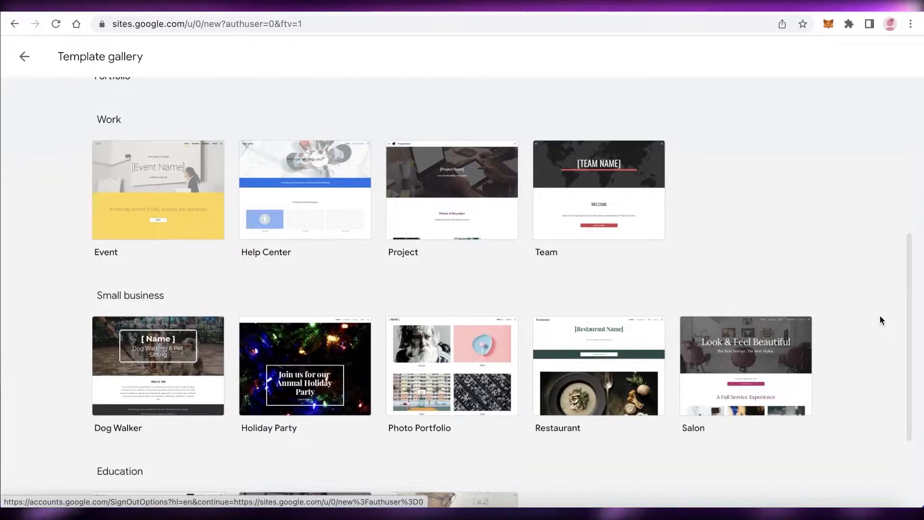
{"action": "scroll", "coordinate": [857, 298], "scroll_direction": "up", "scroll_amount": 7}
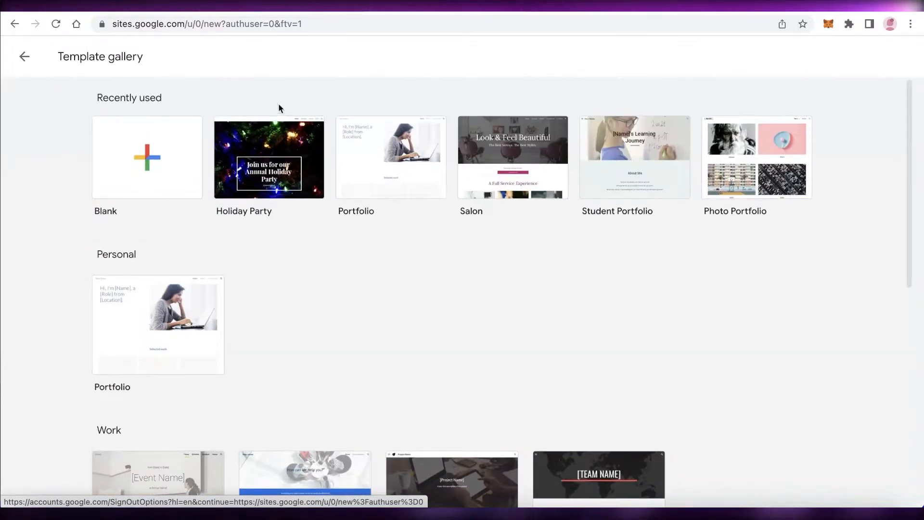
{"action": "left_click", "coordinate": [24, 57]}
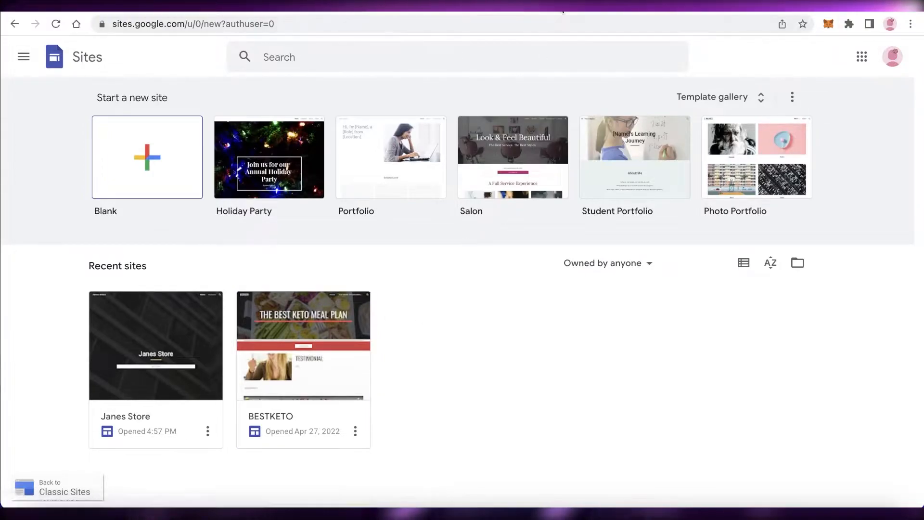
Switch to the POWR online store editor, go to the POWR home page, and return to Google Sites
{"action": "left_click", "coordinate": [562, 10]}
{"action": "left_click", "coordinate": [33, 51]}
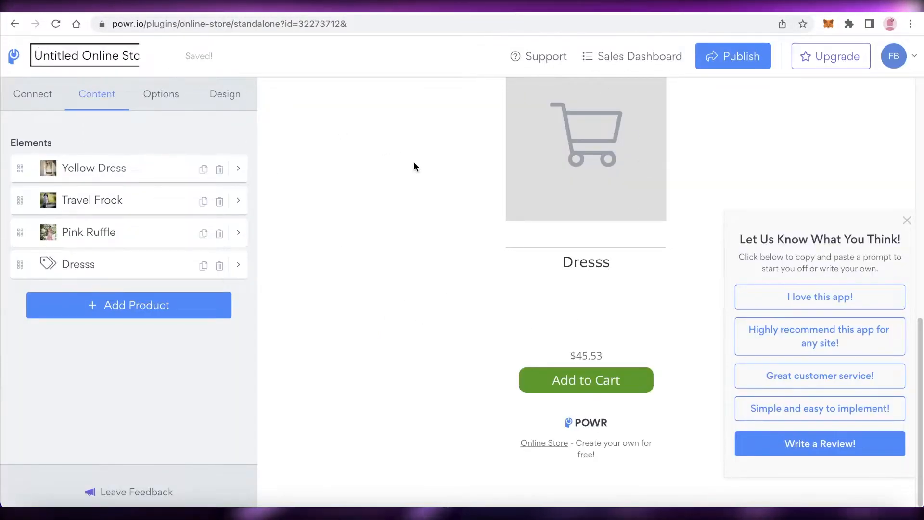
{"action": "left_click", "coordinate": [15, 61]}
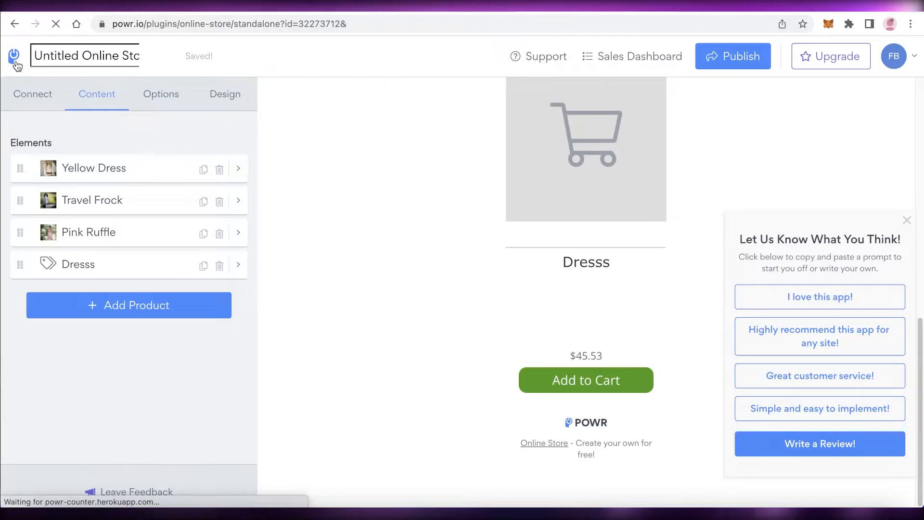
{"action": "left_click", "coordinate": [461, 9]}
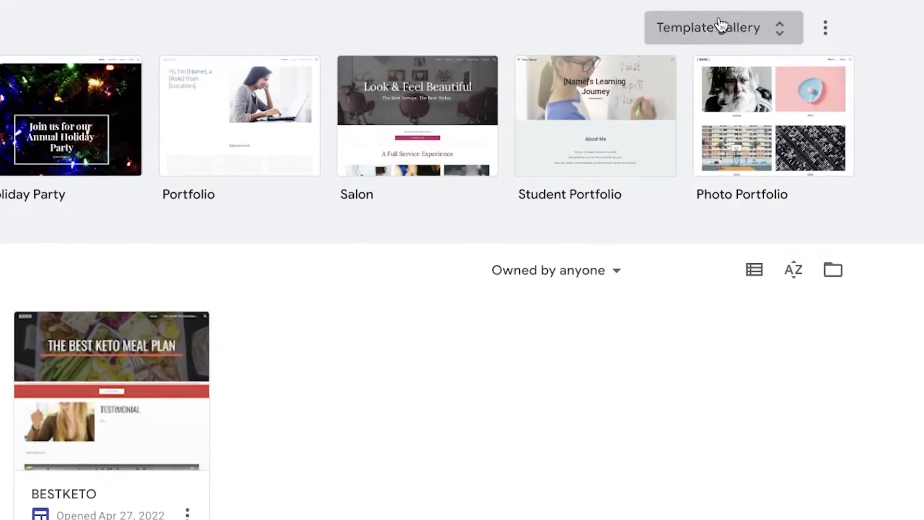
Create a blank site from the template gallery and set its page title to "Fashion Fusion"
{"action": "left_click", "coordinate": [720, 25]}
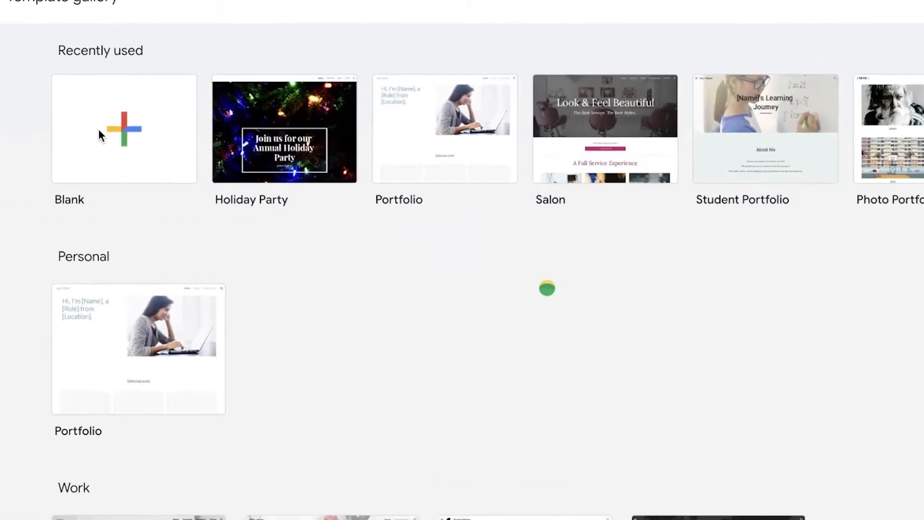
{"action": "left_click", "coordinate": [87, 121]}
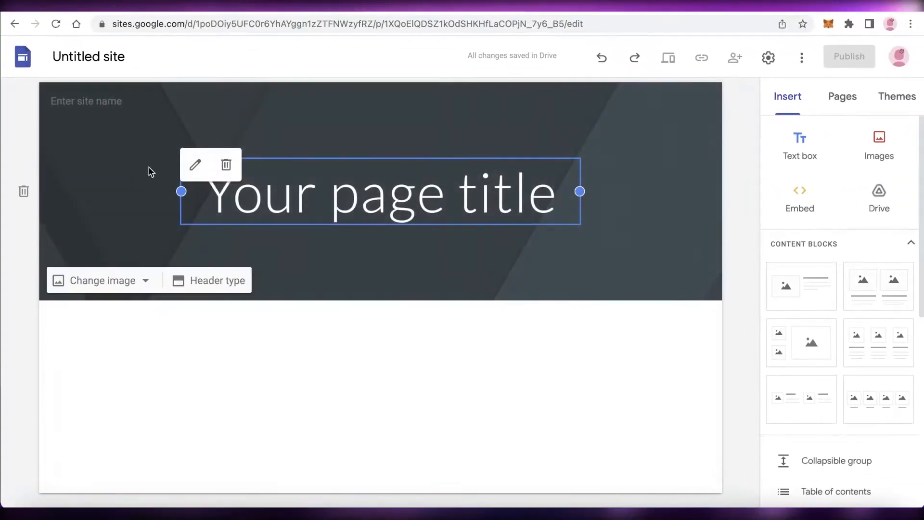
{"action": "double_click", "coordinate": [496, 197]}
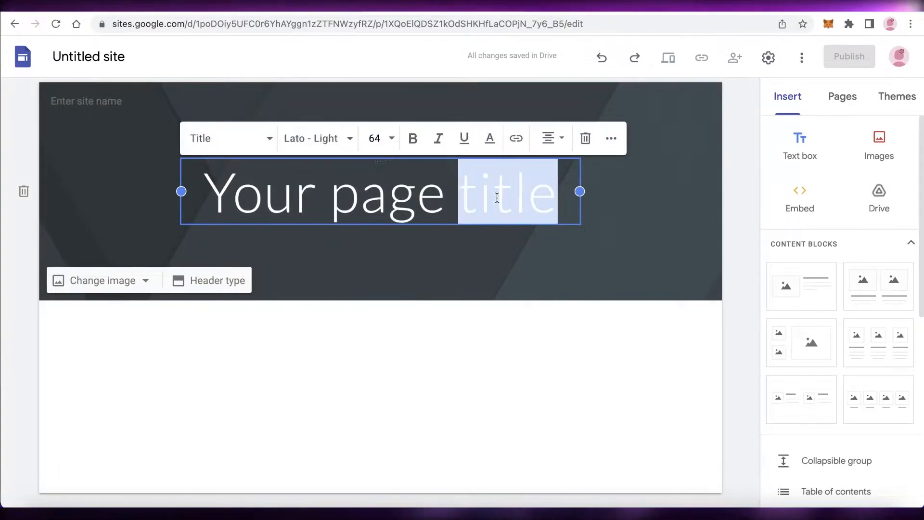
{"action": "triple_click", "coordinate": [496, 197]}
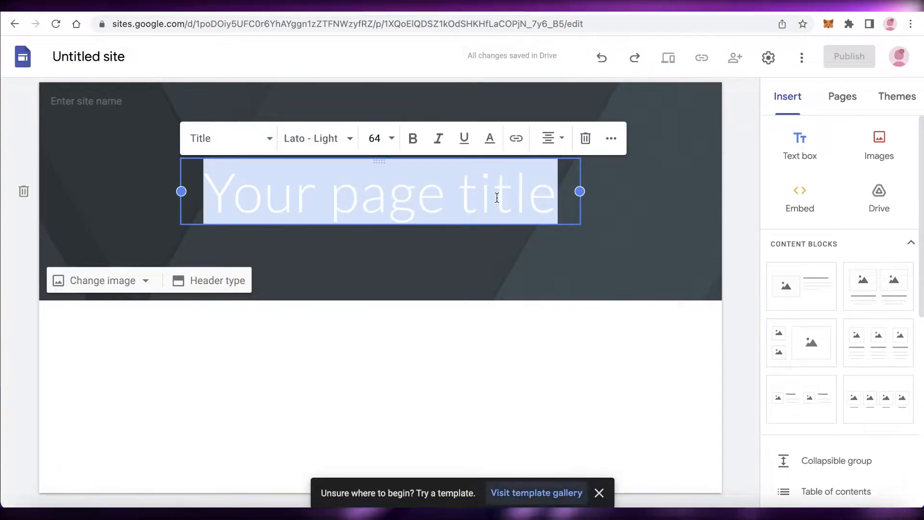
{"action": "type", "text": "Fashion Fusion"}
{"action": "left_click", "coordinate": [532, 259]}
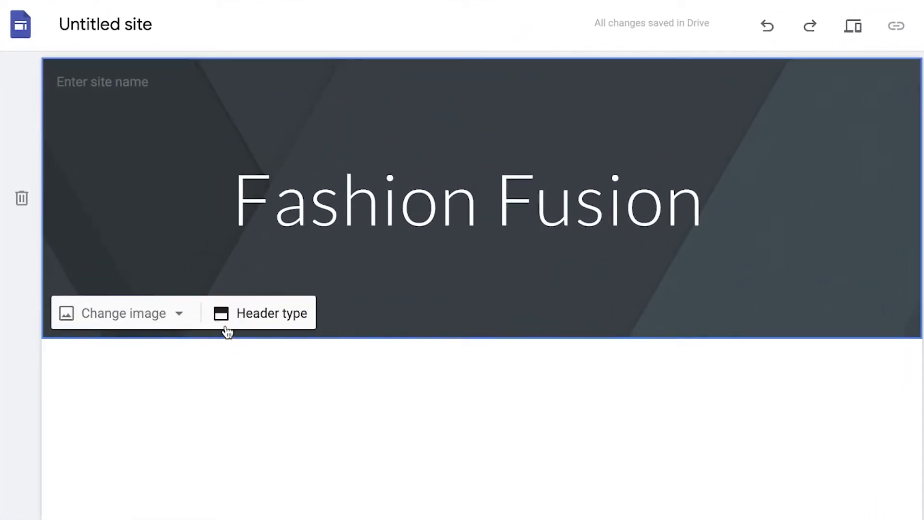
Compare the Cover and Title only header types, and set the page header to Cover
{"action": "left_click", "coordinate": [226, 327]}
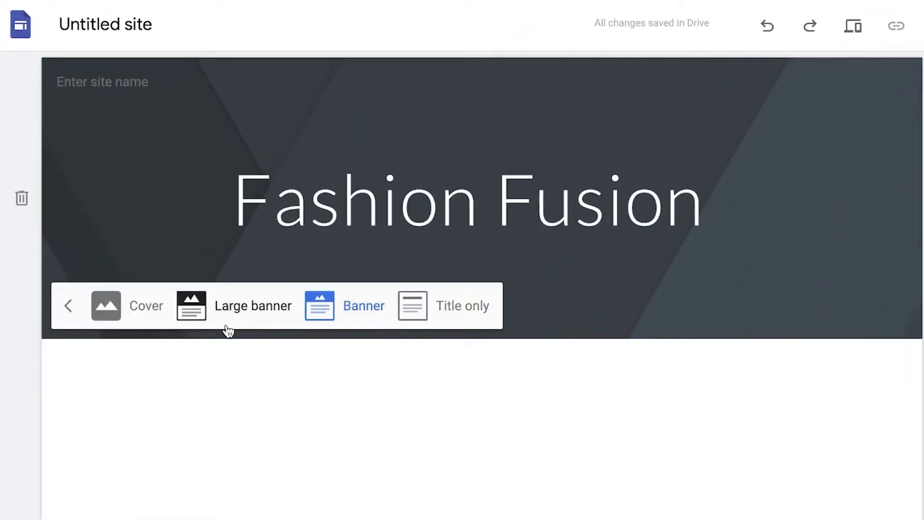
{"action": "left_click", "coordinate": [106, 306]}
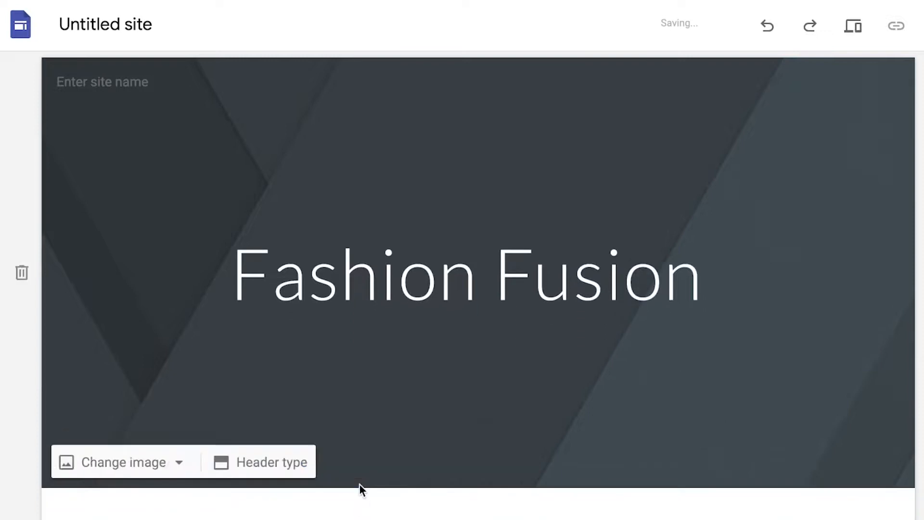
{"action": "left_click", "coordinate": [304, 462]}
{"action": "left_click", "coordinate": [407, 464]}
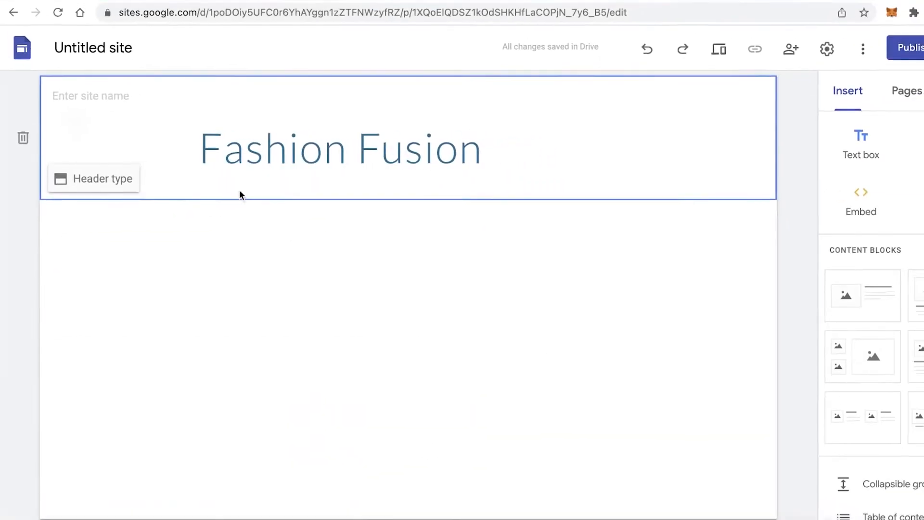
{"action": "left_click", "coordinate": [110, 182]}
{"action": "left_click", "coordinate": [148, 171]}
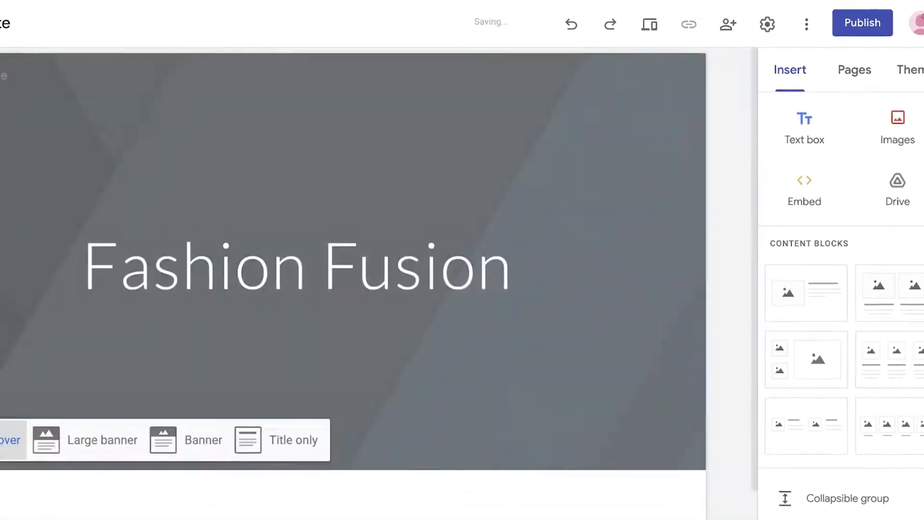
Set the site name in the header to "Fashion Fusion"
{"action": "left_click", "coordinate": [799, 197]}
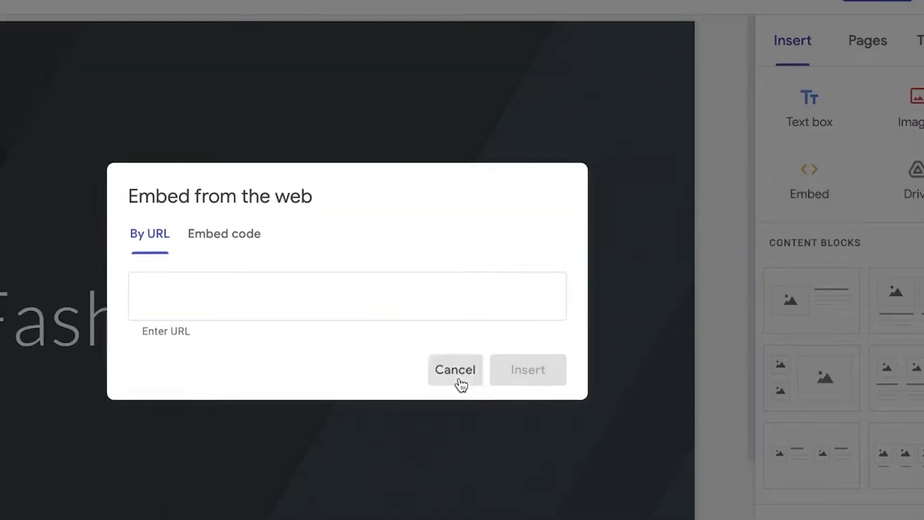
{"action": "left_click", "coordinate": [457, 375]}
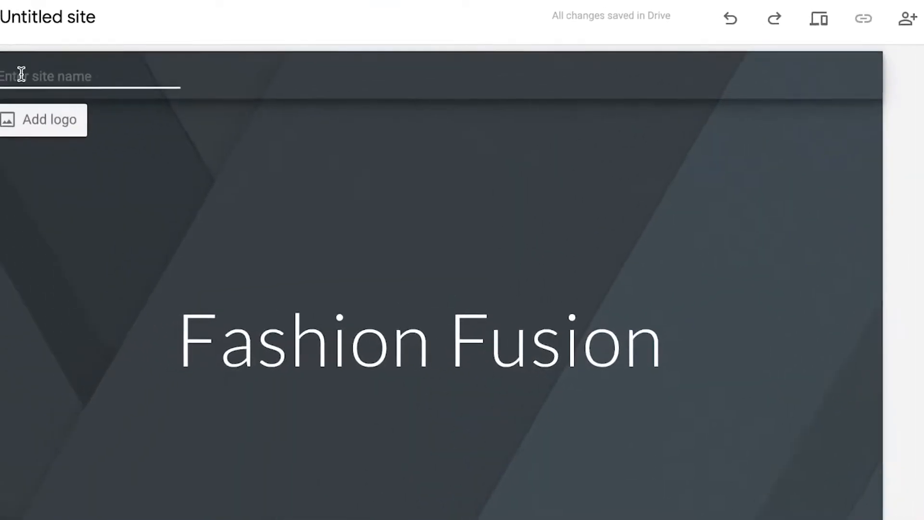
{"action": "left_click", "coordinate": [21, 74]}
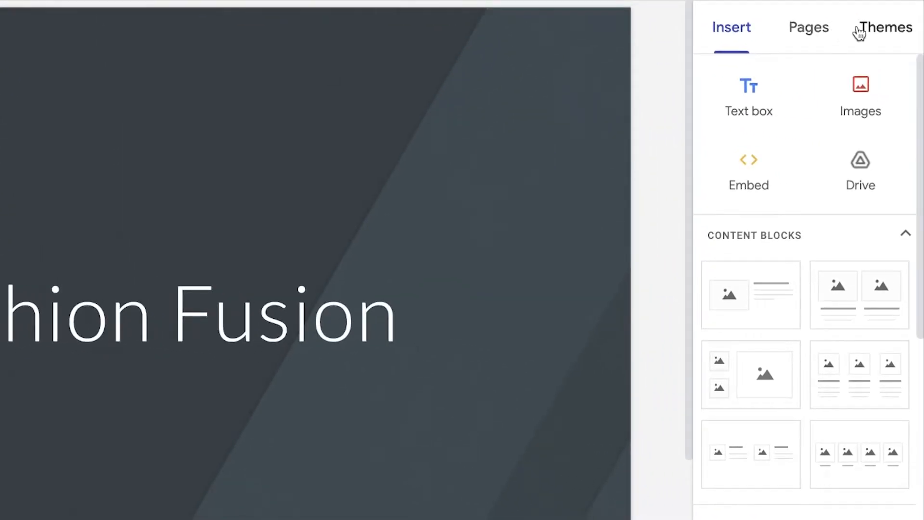
Try the Vision, Diplomat and Aristotle themes on the site
{"action": "left_click", "coordinate": [859, 31]}
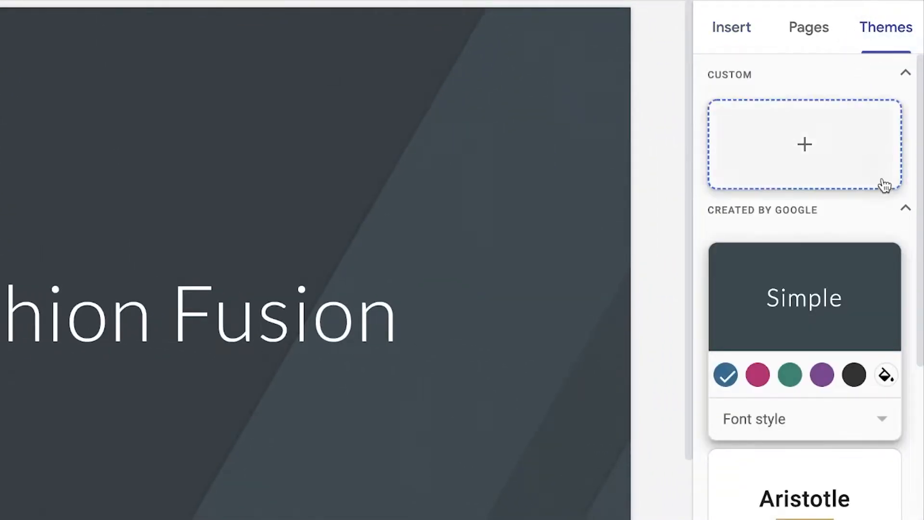
{"action": "scroll", "coordinate": [865, 380], "scroll_direction": "down", "scroll_amount": 5}
{"action": "left_click", "coordinate": [801, 337]}
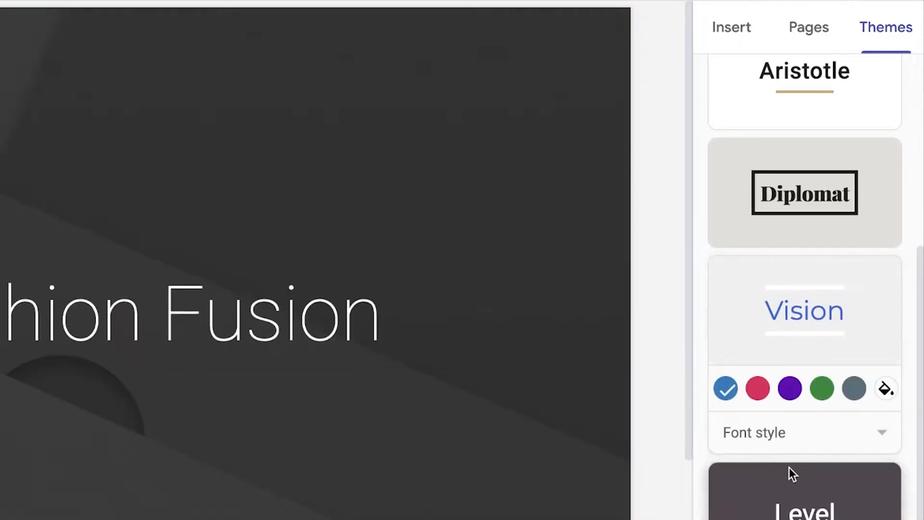
{"action": "left_click", "coordinate": [826, 213]}
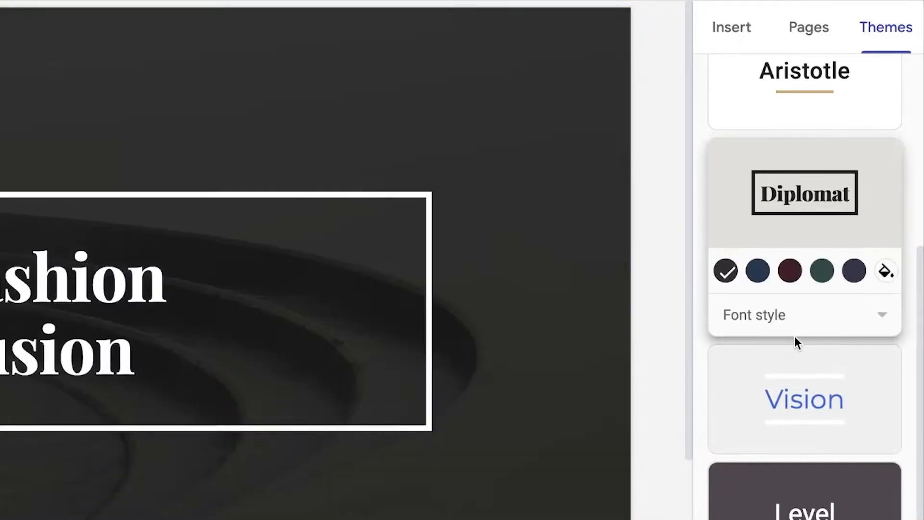
{"action": "left_click", "coordinate": [816, 121]}
{"action": "scroll", "coordinate": [819, 159], "scroll_direction": "down", "scroll_amount": 2}
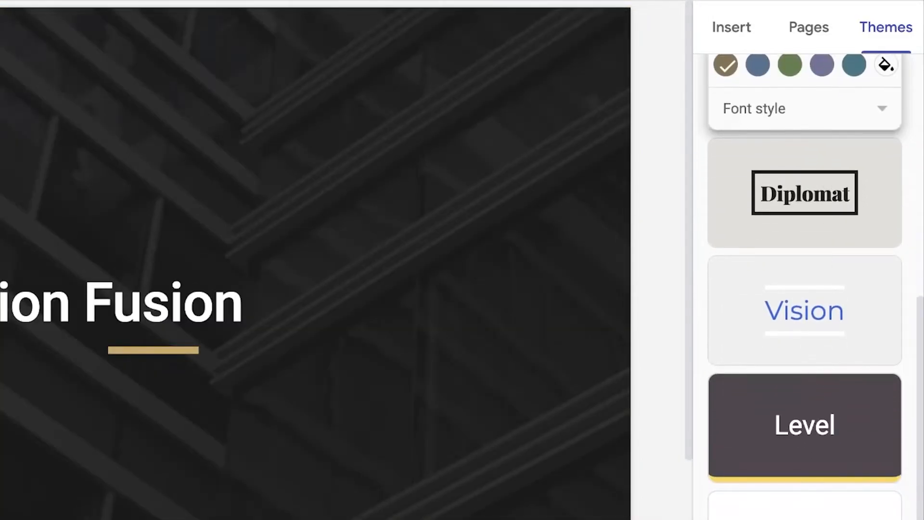
{"action": "left_click", "coordinate": [823, 439]}
{"action": "scroll", "coordinate": [819, 409], "scroll_direction": "up", "scroll_amount": 5}
{"action": "left_click", "coordinate": [816, 171]}
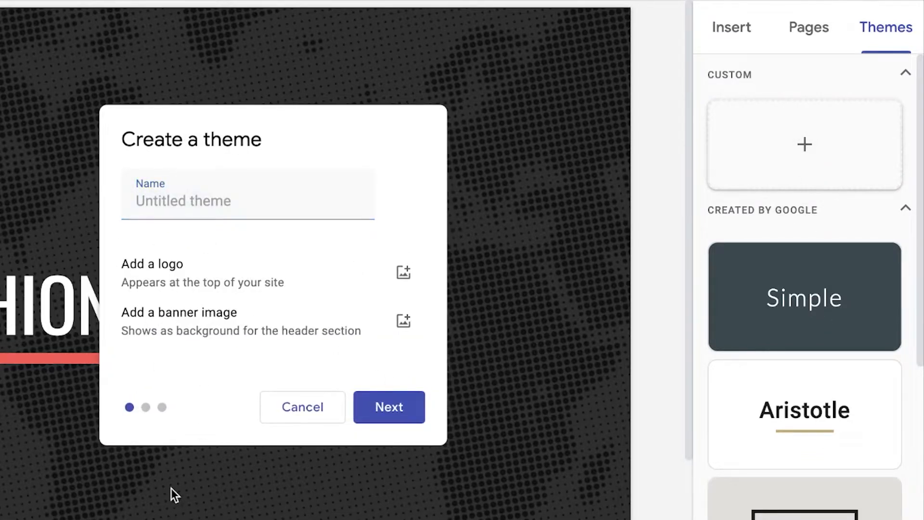
{"action": "left_click", "coordinate": [296, 418]}
Try the Simple theme, apply the Diplomat theme instead, and check how the page looks with it
{"action": "left_click", "coordinate": [770, 279]}
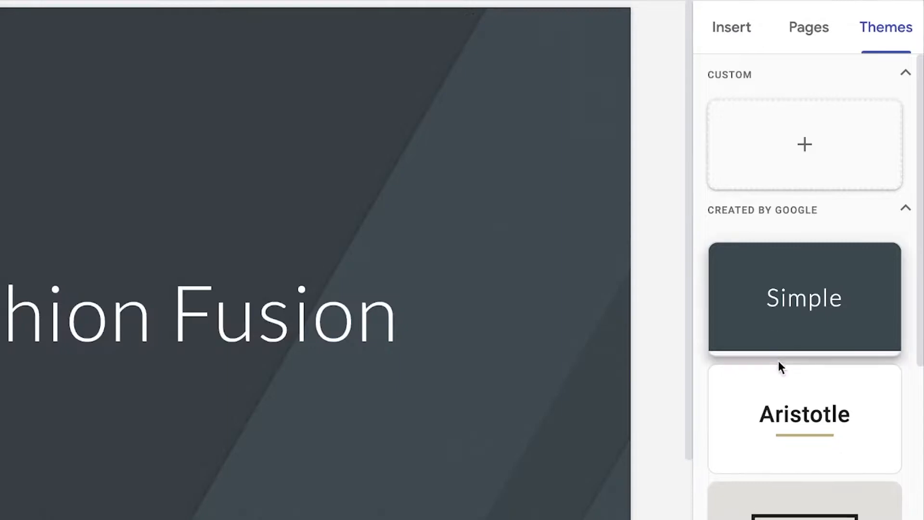
{"action": "scroll", "coordinate": [808, 428], "scroll_direction": "down", "scroll_amount": 5}
{"action": "left_click", "coordinate": [805, 405]}
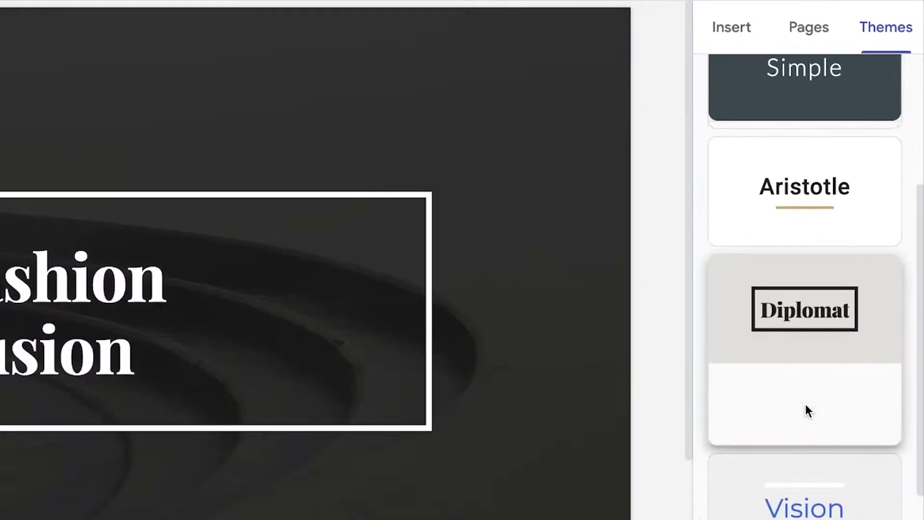
{"action": "scroll", "coordinate": [265, 329], "scroll_direction": "down", "scroll_amount": 4}
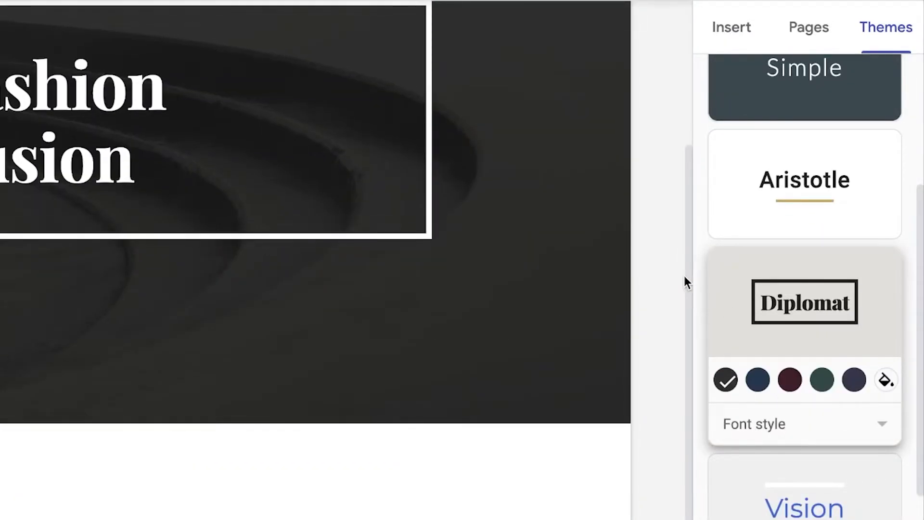
{"action": "scroll", "coordinate": [685, 275], "scroll_direction": "up", "scroll_amount": 4}
Replace the page title in the header with "the lastest in fashion"
{"action": "left_click", "coordinate": [734, 28]}
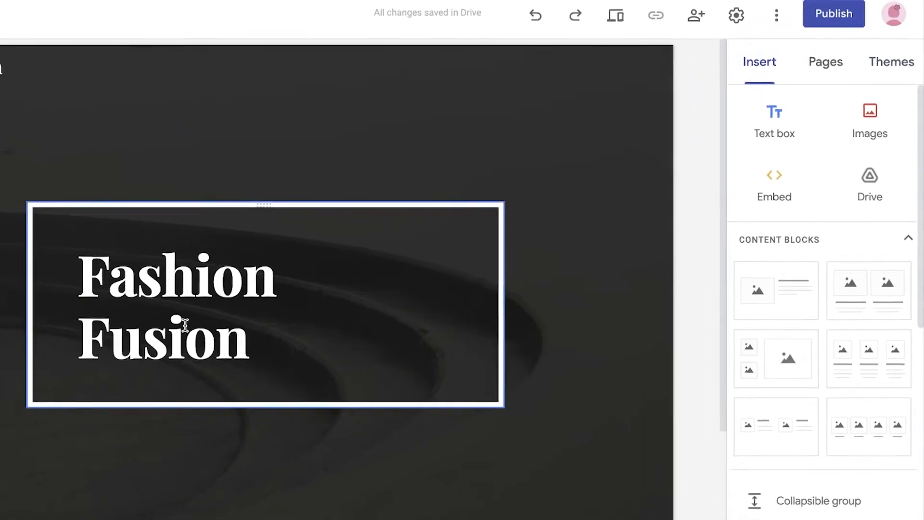
{"action": "left_click", "coordinate": [185, 326]}
{"action": "left_click_drag", "start_coordinate": [251, 339], "coordinate": [80, 268]}
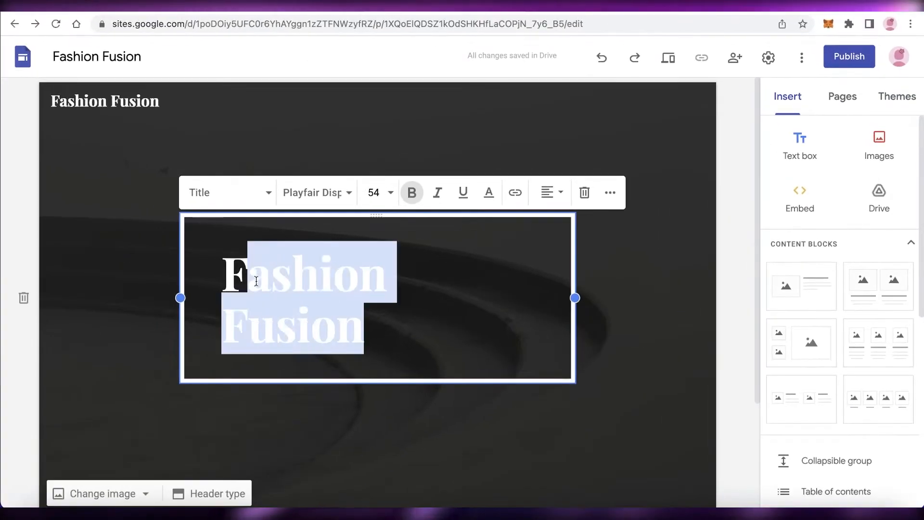
{"action": "key", "text": "BackSpace"}
{"action": "type", "text": "the lastest in fashion -"}
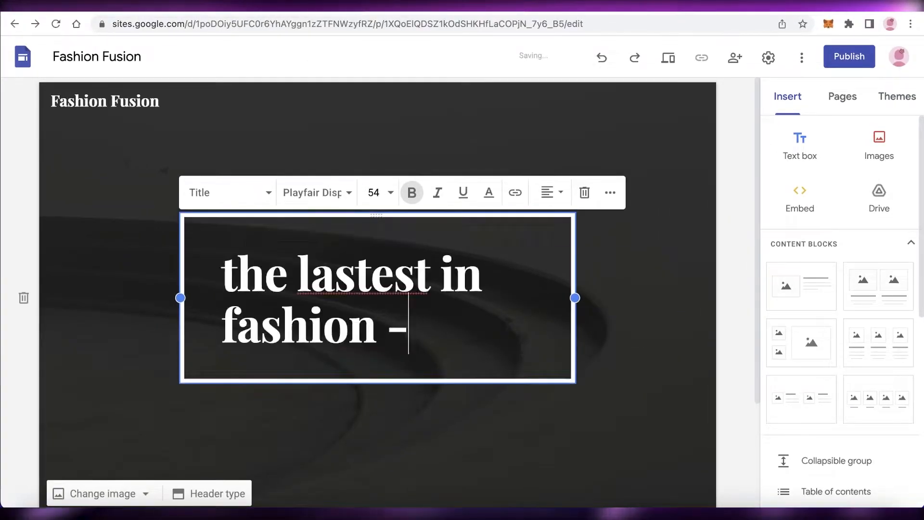
{"action": "key", "text": "BackSpace"}
{"action": "left_click", "coordinate": [565, 415]}
Narrow the framed title box in the header so its text wraps onto three lines
{"action": "left_click", "coordinate": [569, 308]}
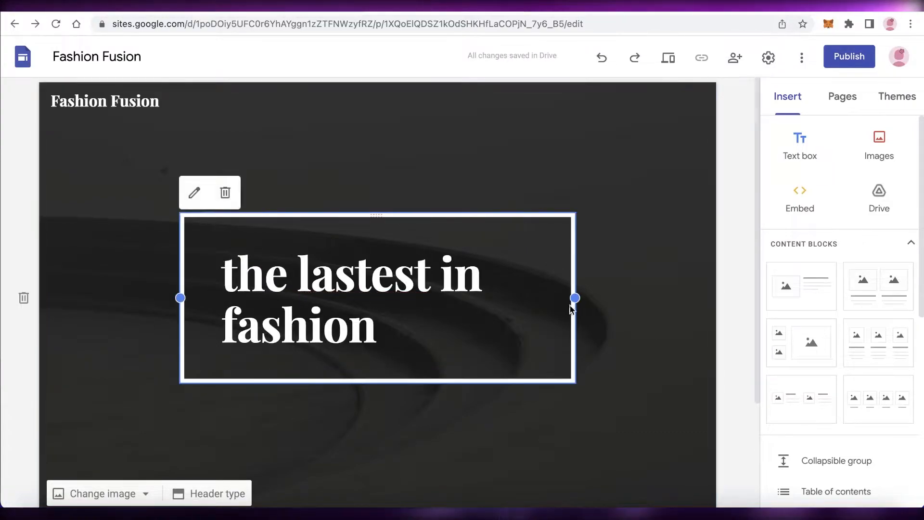
{"action": "left_click_drag", "start_coordinate": [576, 297], "coordinate": [471, 297]}
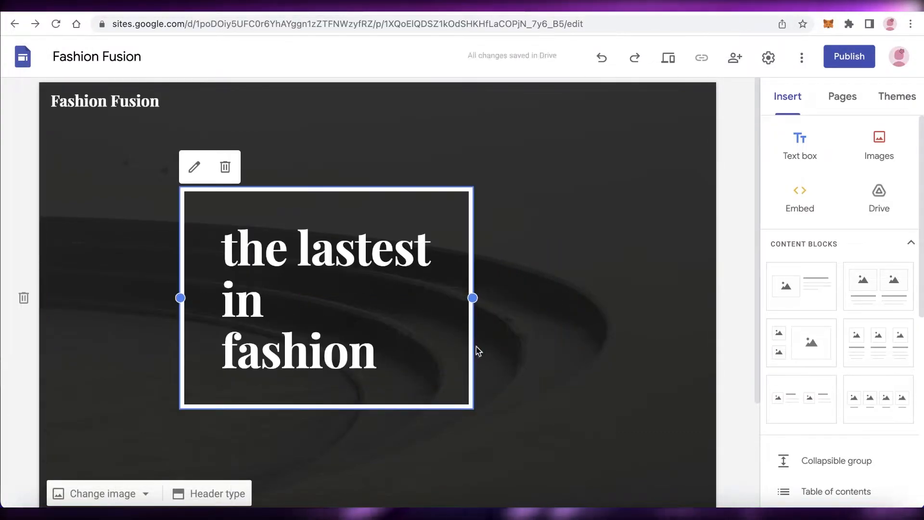
Move the framed title box to the left side of the header image
{"action": "left_click", "coordinate": [382, 271]}
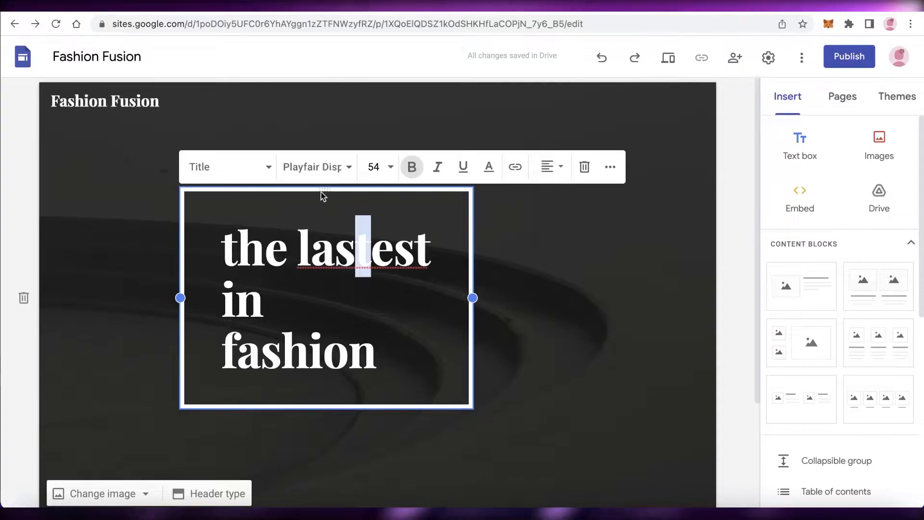
{"action": "left_click_drag", "start_coordinate": [324, 192], "coordinate": [154, 211]}
{"action": "scroll", "coordinate": [660, 206], "scroll_direction": "down", "scroll_amount": 3}
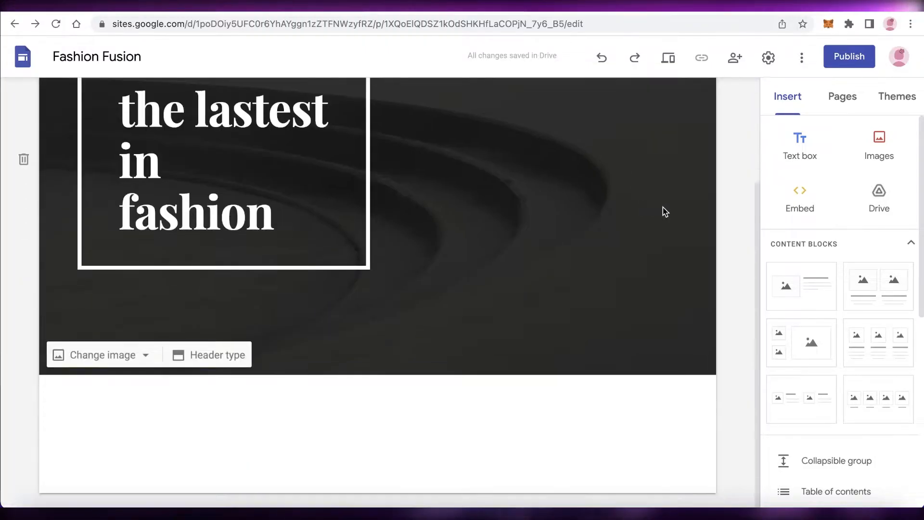
{"action": "scroll", "coordinate": [706, 195], "scroll_direction": "up", "scroll_amount": 3}
{"action": "scroll", "coordinate": [732, 199], "scroll_direction": "down", "scroll_amount": 3}
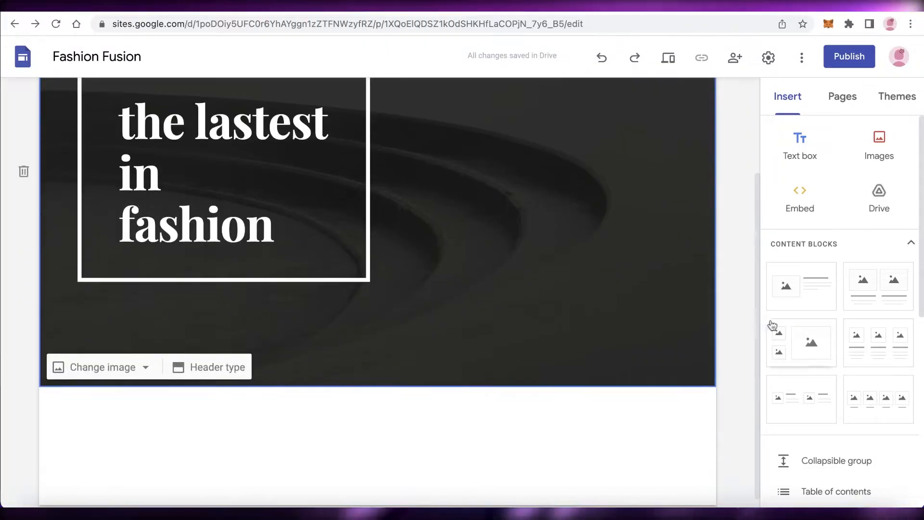
Look through the content blocks and other elements that can be inserted on the page
{"action": "scroll", "coordinate": [765, 240], "scroll_direction": "down", "scroll_amount": 7}
{"action": "scroll", "coordinate": [823, 179], "scroll_direction": "up", "scroll_amount": 3}
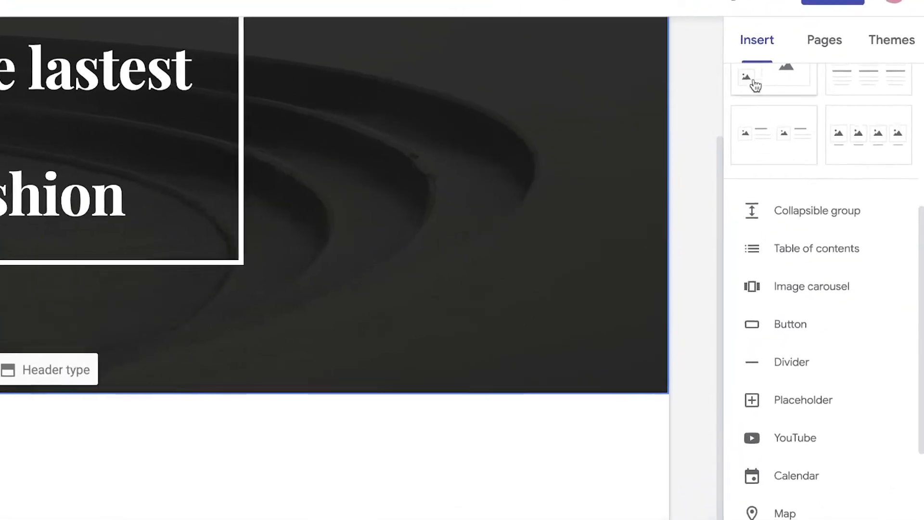
{"action": "scroll", "coordinate": [789, 244], "scroll_direction": "down", "scroll_amount": 4}
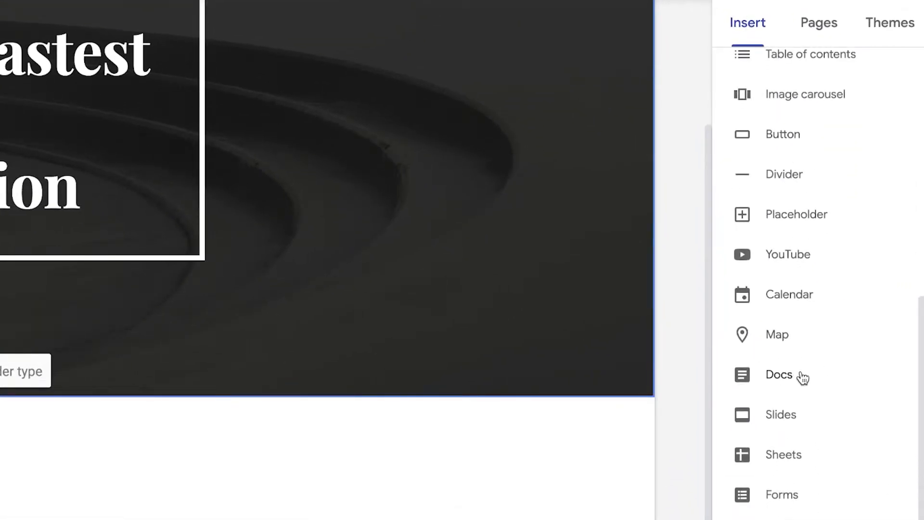
{"action": "scroll", "coordinate": [786, 226], "scroll_direction": "up", "scroll_amount": 3}
{"action": "scroll", "coordinate": [785, 231], "scroll_direction": "down", "scroll_amount": 3}
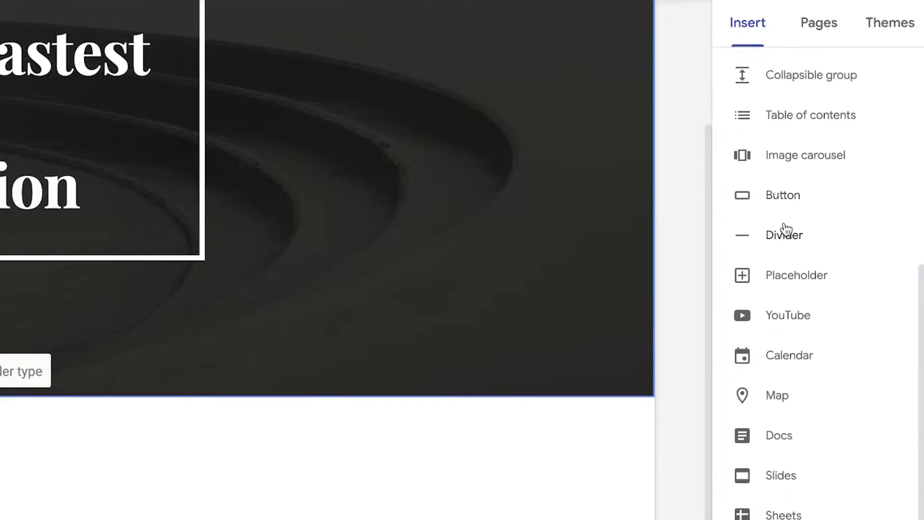
{"action": "scroll", "coordinate": [763, 338], "scroll_direction": "down", "scroll_amount": 1}
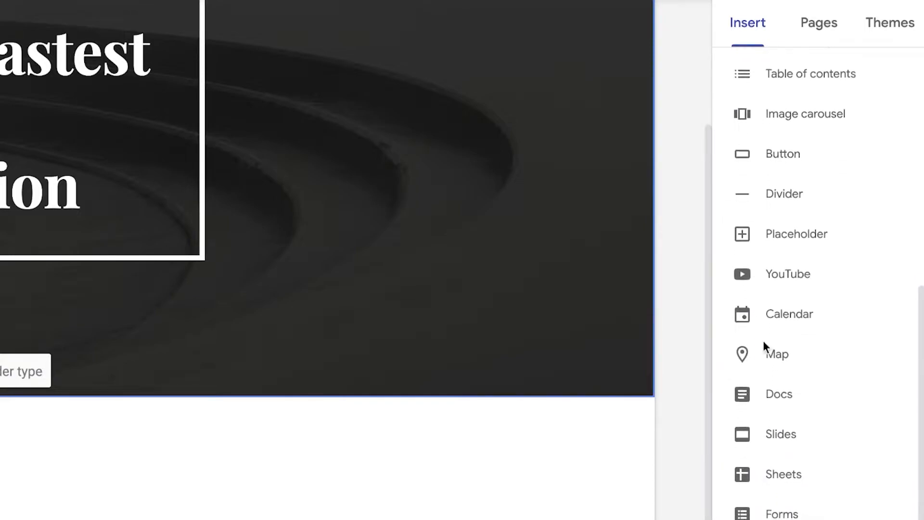
{"action": "scroll", "coordinate": [775, 418], "scroll_direction": "up", "scroll_amount": 6}
{"action": "scroll", "coordinate": [368, 157], "scroll_direction": "up", "scroll_amount": 3}
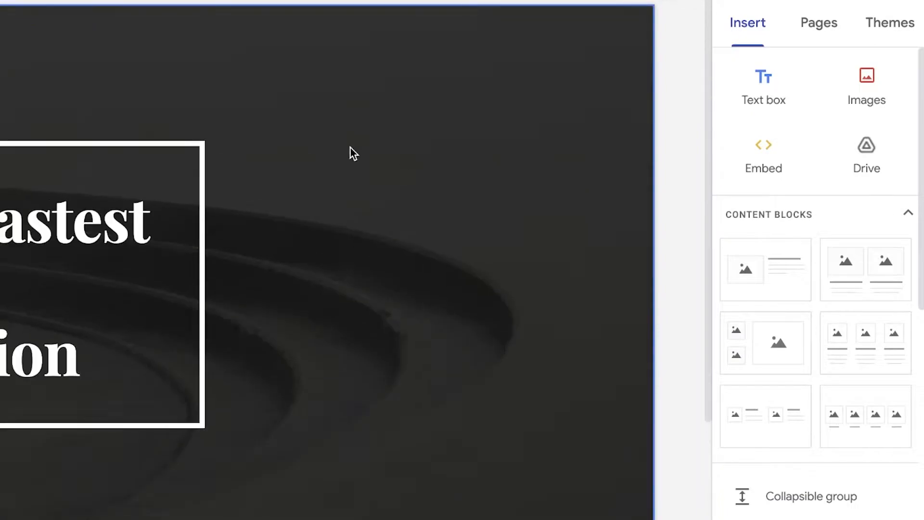
{"action": "scroll", "coordinate": [654, 322], "scroll_direction": "down", "scroll_amount": 1}
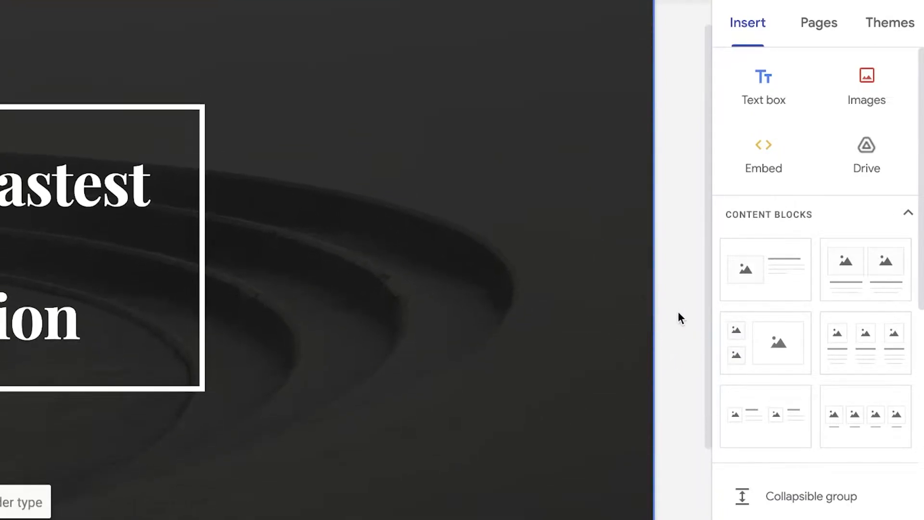
Insert a linked button named "Shop Now" and place it in the header beside the framed title box
{"action": "scroll", "coordinate": [745, 270], "scroll_direction": "down", "scroll_amount": 3}
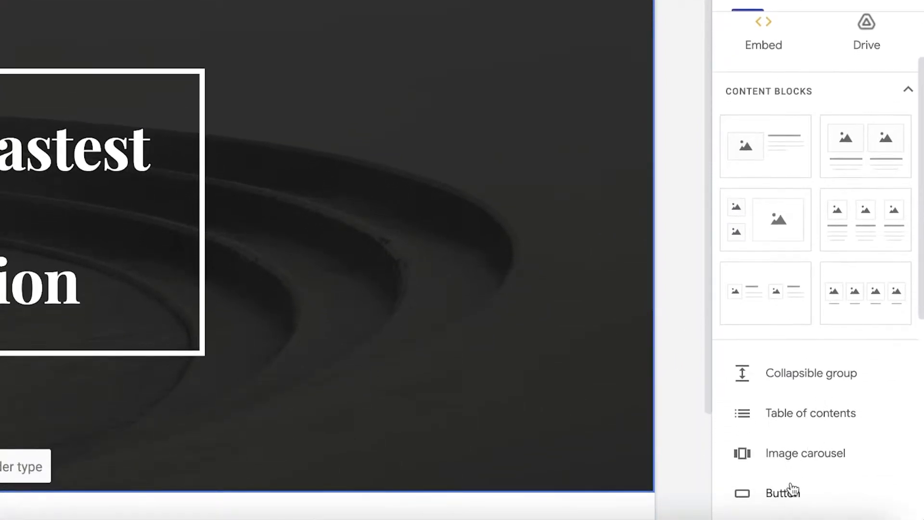
{"action": "left_click", "coordinate": [790, 485]}
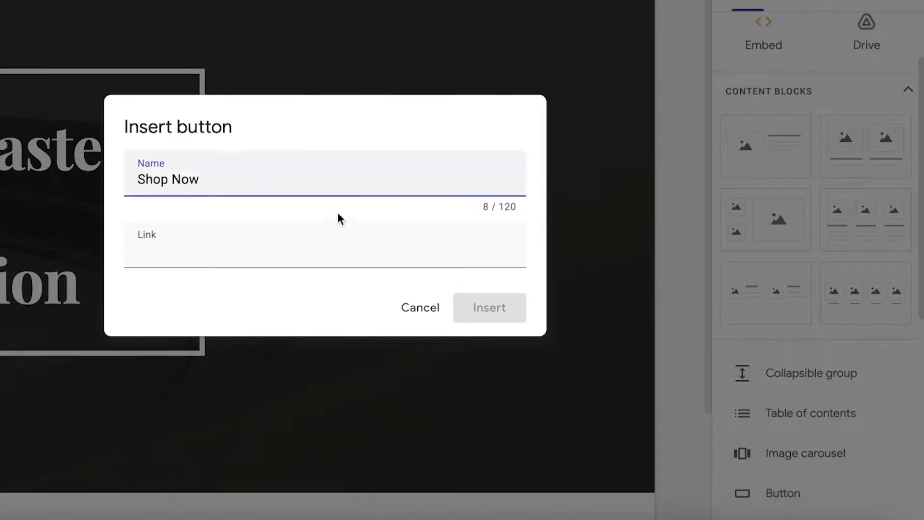
{"action": "left_click", "coordinate": [486, 312]}
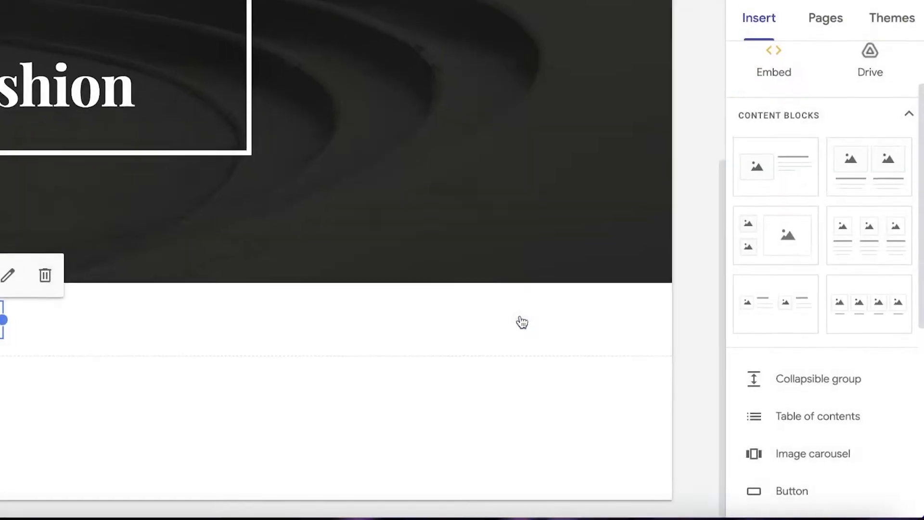
{"action": "left_click_drag", "start_coordinate": [12, 336], "coordinate": [606, 260]}
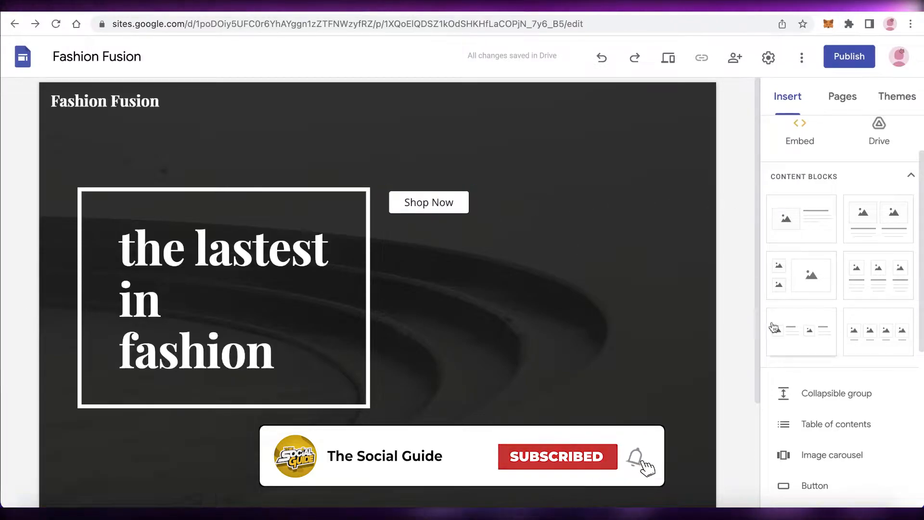
Insert a divider below the header and try to move it up into the header above the Shop Now button
{"action": "scroll", "coordinate": [503, 221], "scroll_direction": "down", "scroll_amount": 2}
{"action": "scroll", "coordinate": [469, 154], "scroll_direction": "up", "scroll_amount": 2}
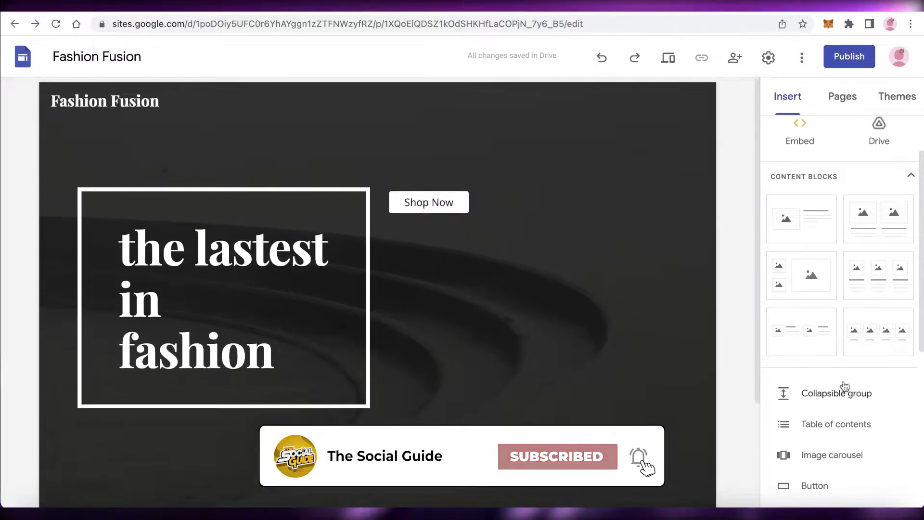
{"action": "scroll", "coordinate": [830, 371], "scroll_direction": "down", "scroll_amount": 6}
{"action": "scroll", "coordinate": [529, 336], "scroll_direction": "down", "scroll_amount": 4}
{"action": "scroll", "coordinate": [673, 337], "scroll_direction": "up", "scroll_amount": 3}
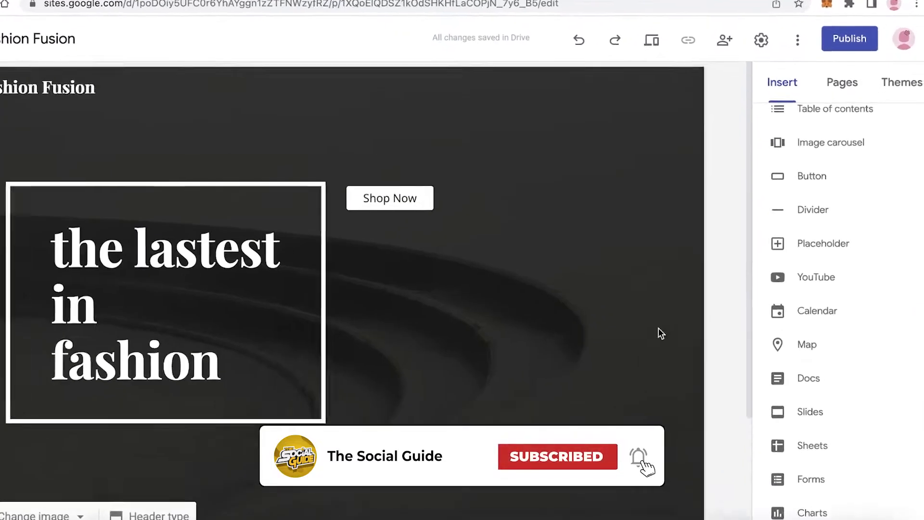
{"action": "left_click", "coordinate": [832, 213]}
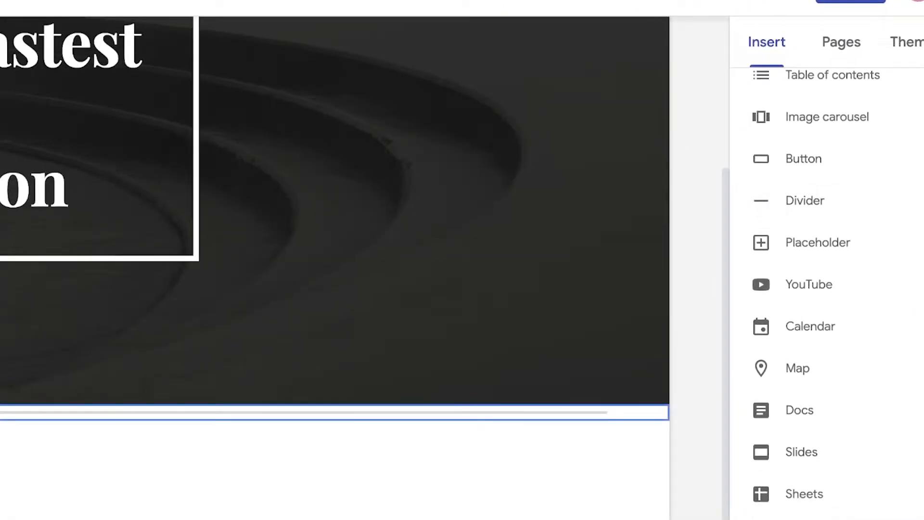
{"action": "left_click_drag", "start_coordinate": [38, 380], "coordinate": [315, 206]}
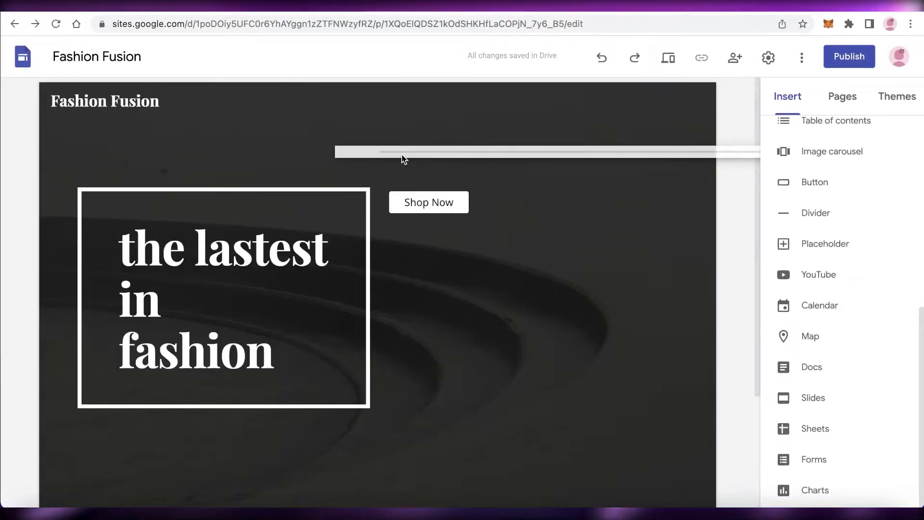
{"action": "scroll", "coordinate": [145, 263], "scroll_direction": "down", "scroll_amount": 3}
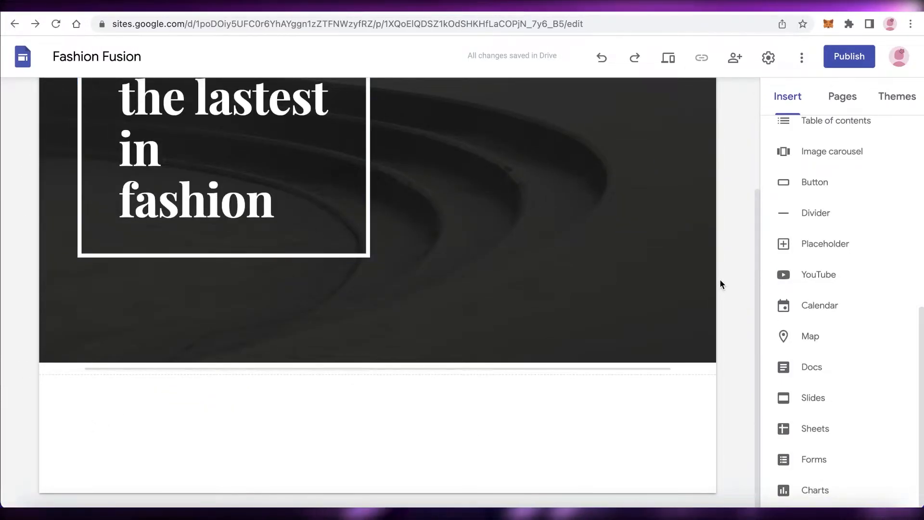
Move the Shop Now button farther right in the header, away from the framed title box
{"action": "scroll", "coordinate": [720, 283], "scroll_direction": "up", "scroll_amount": 3}
{"action": "left_click_drag", "start_coordinate": [423, 215], "coordinate": [541, 202]}
{"action": "scroll", "coordinate": [735, 163], "scroll_direction": "down", "scroll_amount": 3}
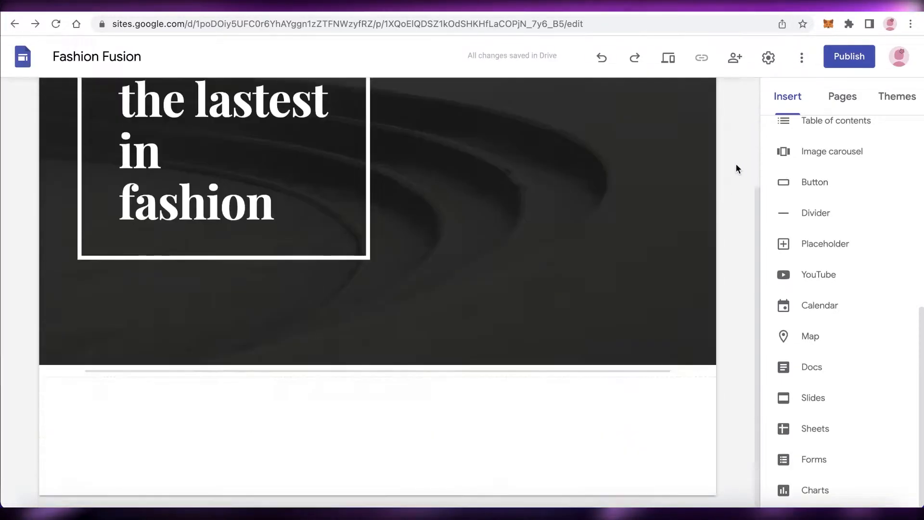
{"action": "scroll", "coordinate": [732, 173], "scroll_direction": "up", "scroll_amount": 3}
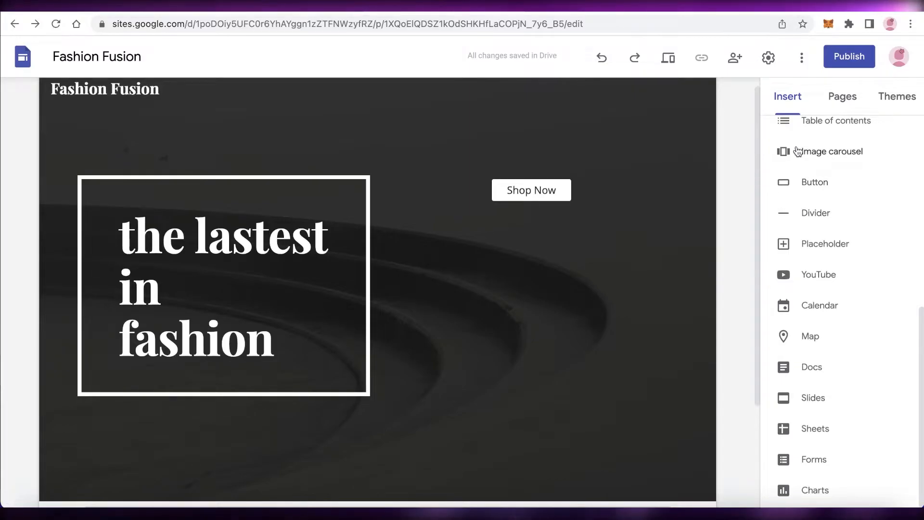
Start an image carousel and search Google Images for "fashion" to find its pictures
{"action": "scroll", "coordinate": [244, 346], "scroll_direction": "down", "scroll_amount": 3}
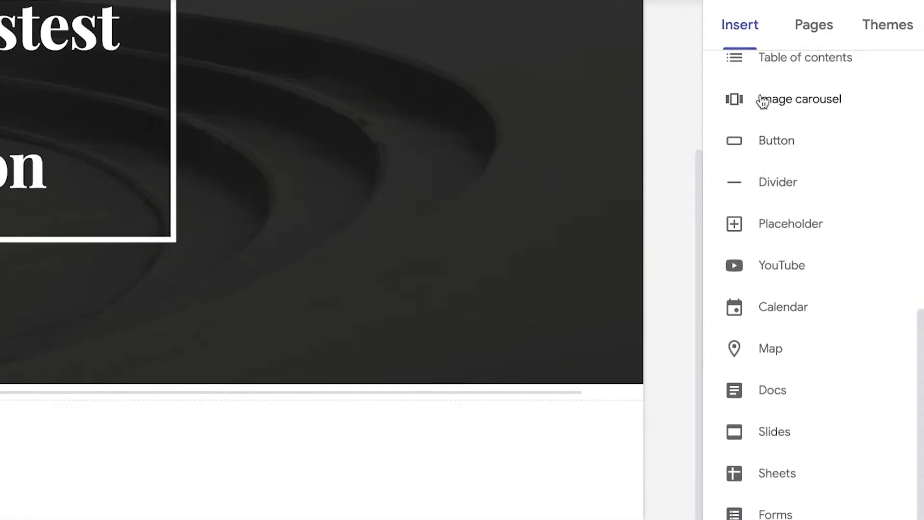
{"action": "left_click", "coordinate": [763, 100]}
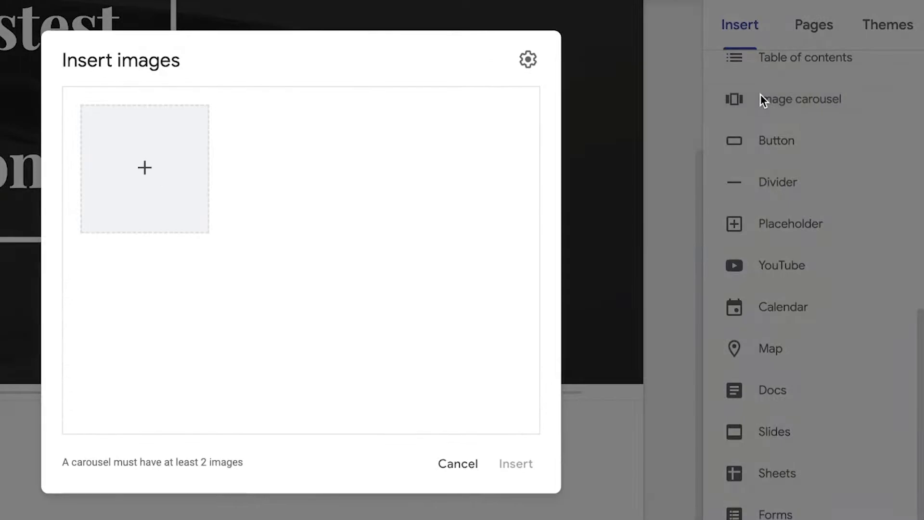
{"action": "left_click", "coordinate": [145, 168]}
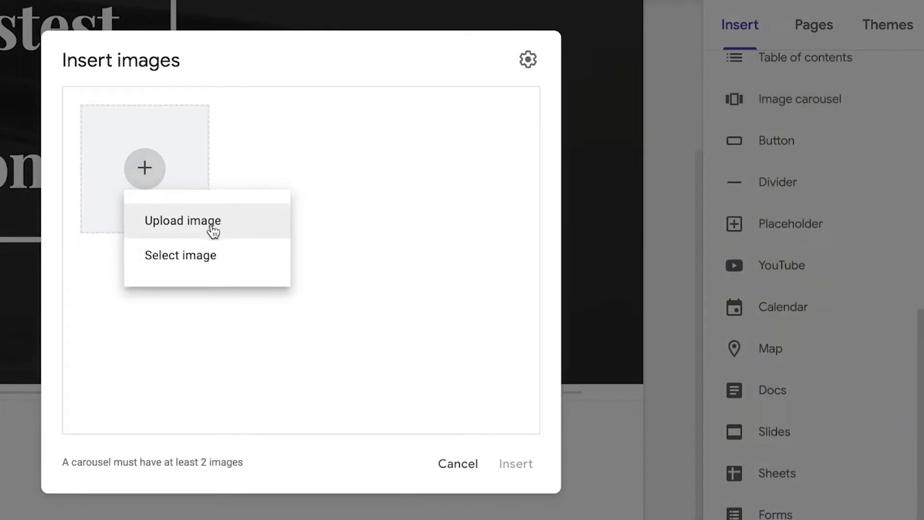
{"action": "left_click", "coordinate": [184, 254]}
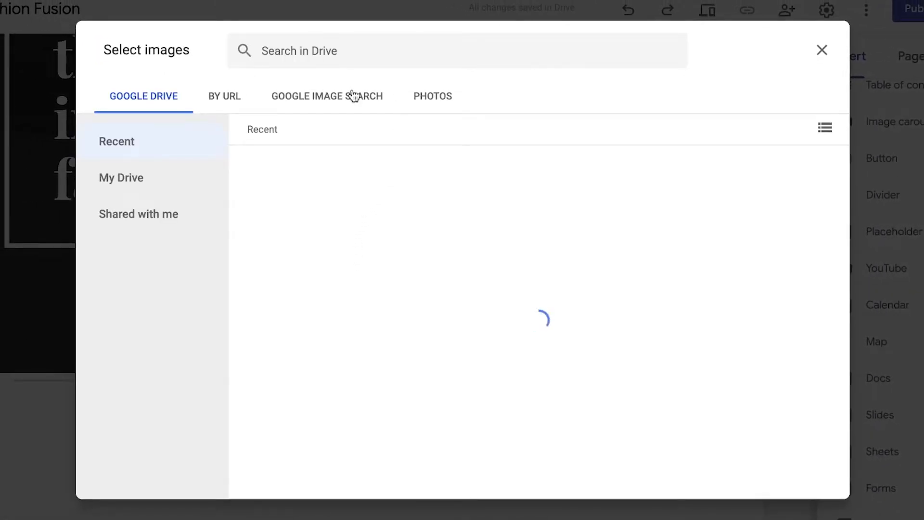
{"action": "left_click", "coordinate": [354, 96]}
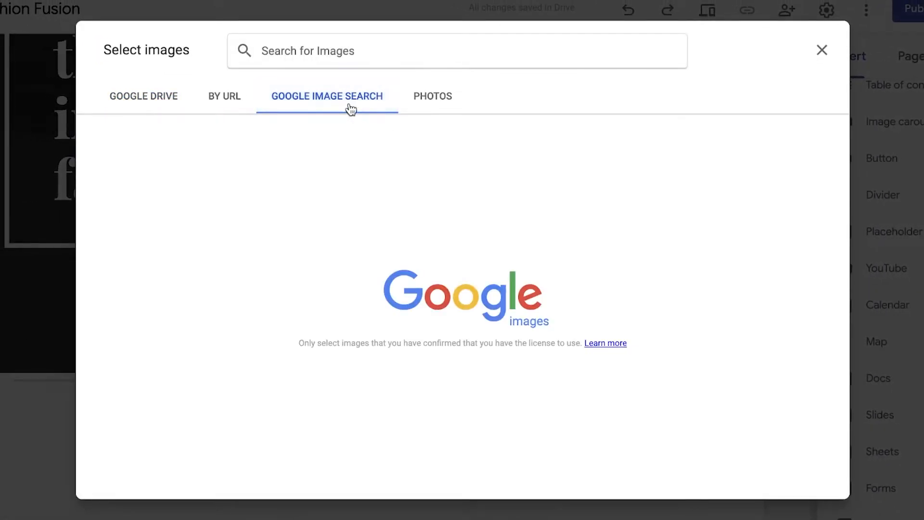
{"action": "type", "text": "fashio"}
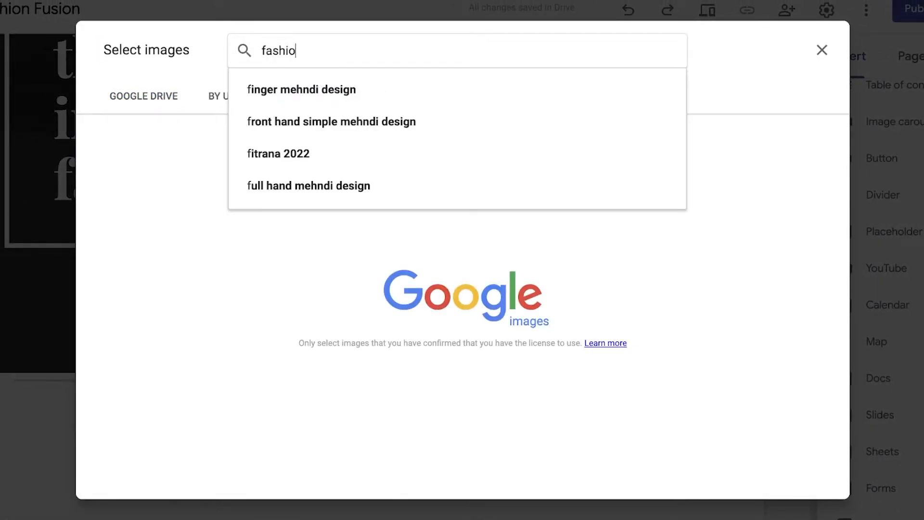
{"action": "type", "text": "n"}
{"action": "key", "text": "Return"}
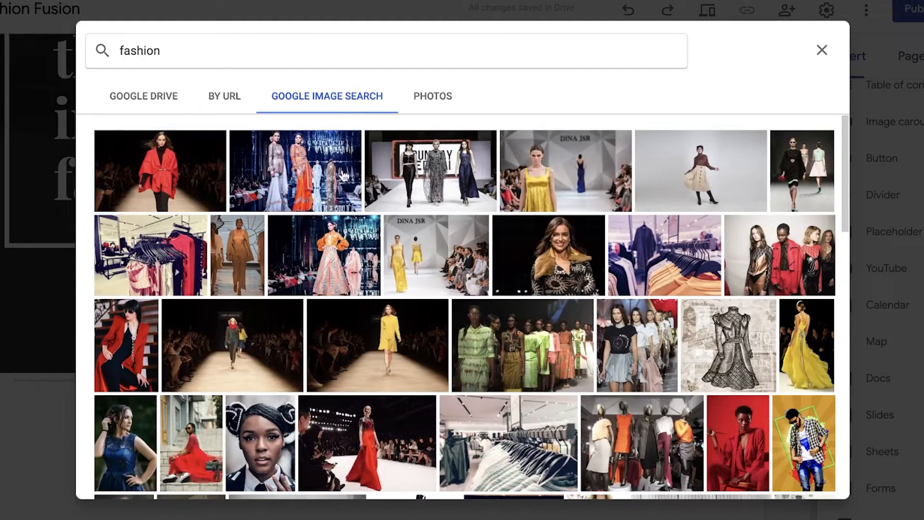
Pick eleven runway and clothing pictures from the fashion results and insert them as an image carousel on the page
{"action": "left_click", "coordinate": [334, 174]}
{"action": "left_click", "coordinate": [430, 173]}
{"action": "left_click", "coordinate": [566, 173]}
{"action": "left_click", "coordinate": [548, 255]}
{"action": "left_click", "coordinate": [436, 255]}
{"action": "left_click", "coordinate": [523, 345]}
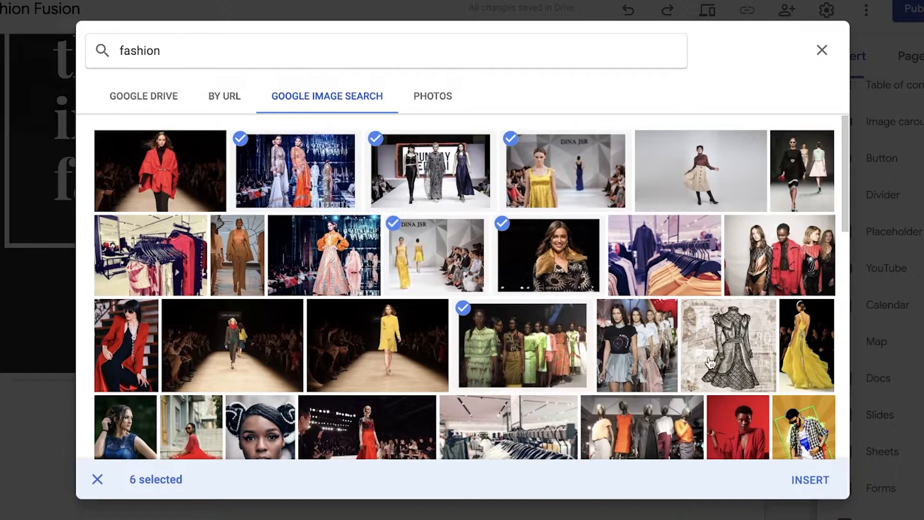
{"action": "left_click", "coordinate": [637, 345]}
{"action": "left_click", "coordinate": [710, 362]}
{"action": "left_click", "coordinate": [773, 213]}
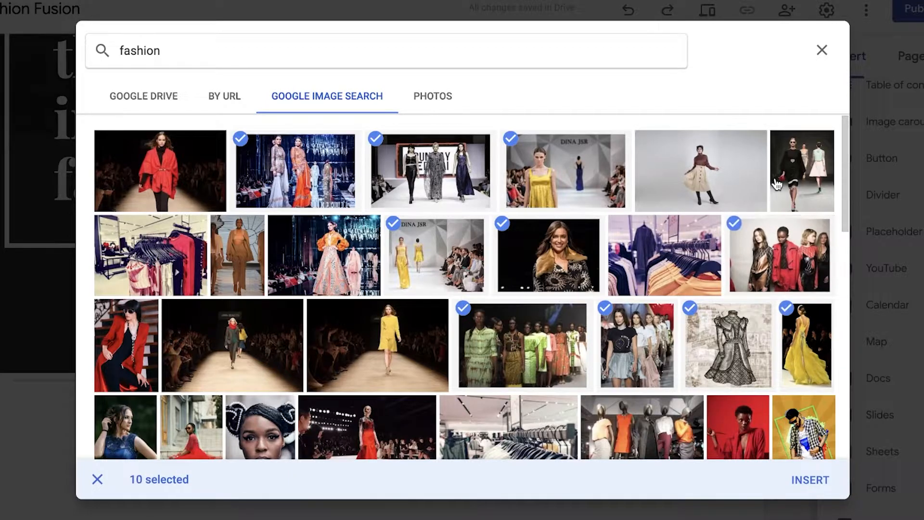
{"action": "left_click", "coordinate": [783, 181]}
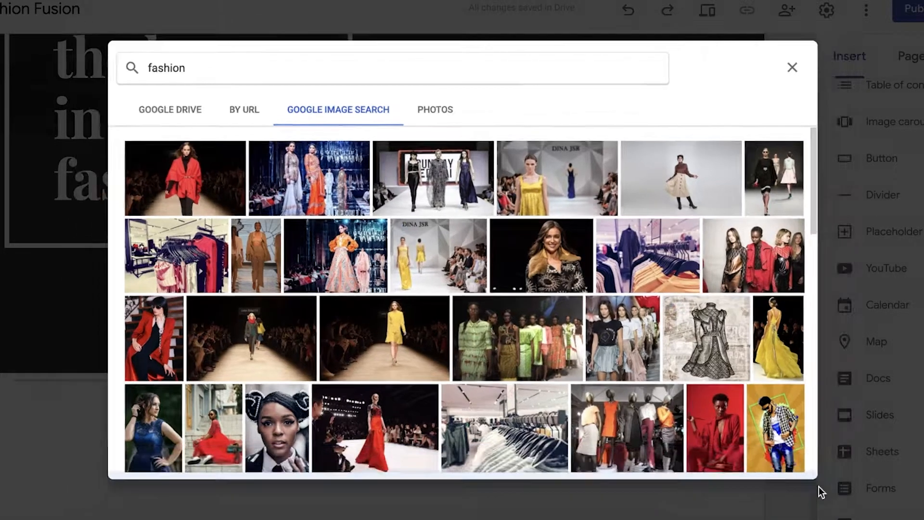
{"action": "left_click", "coordinate": [810, 479]}
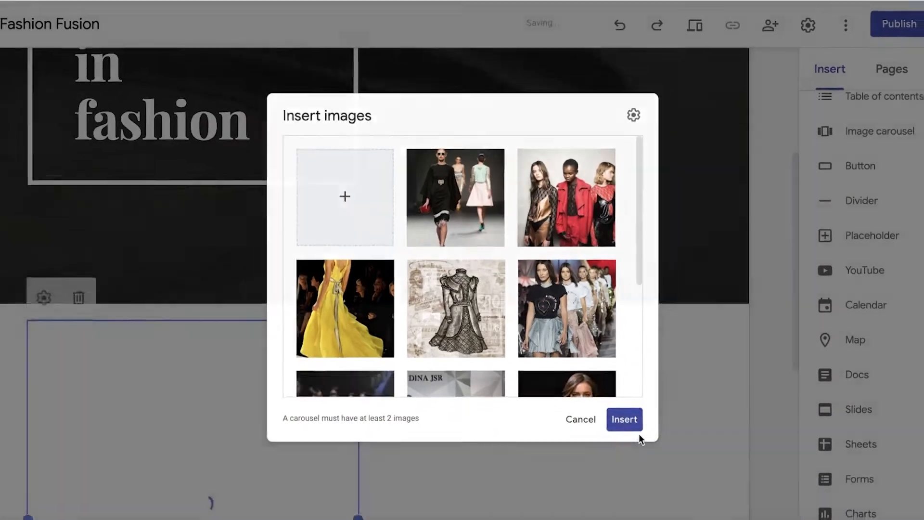
{"action": "left_click", "coordinate": [625, 421]}
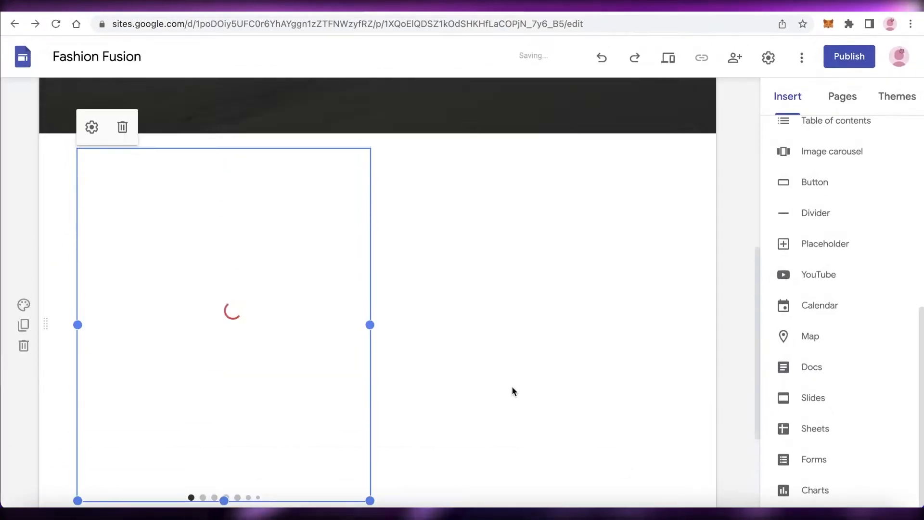
Centre the image carousel in its section and give that section a light grey background
{"action": "left_click_drag", "start_coordinate": [241, 315], "coordinate": [406, 281]}
{"action": "scroll", "coordinate": [600, 254], "scroll_direction": "down", "scroll_amount": 3}
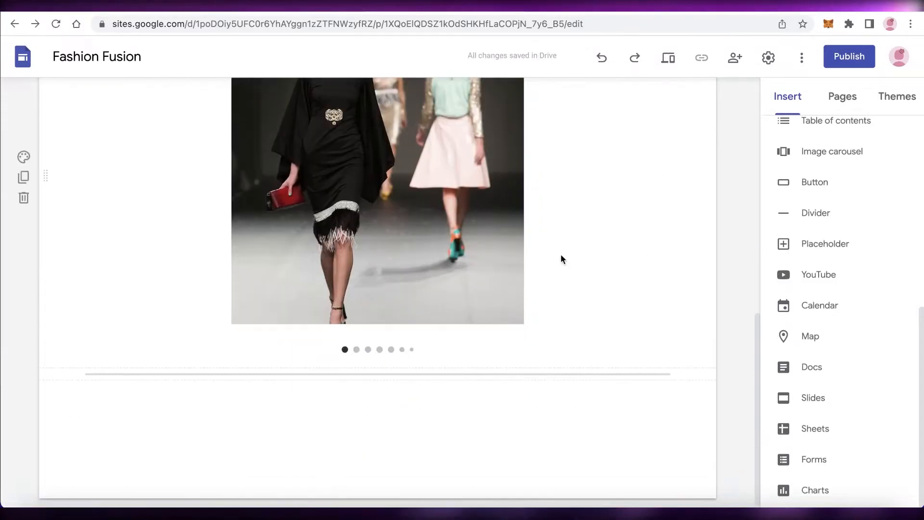
{"action": "scroll", "coordinate": [56, 212], "scroll_direction": "up", "scroll_amount": 3}
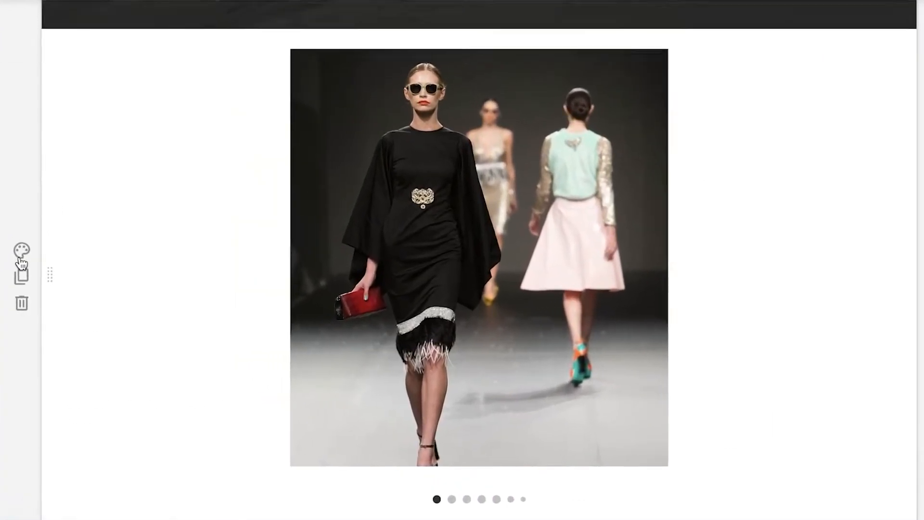
{"action": "left_click", "coordinate": [22, 262]}
{"action": "left_click", "coordinate": [119, 315]}
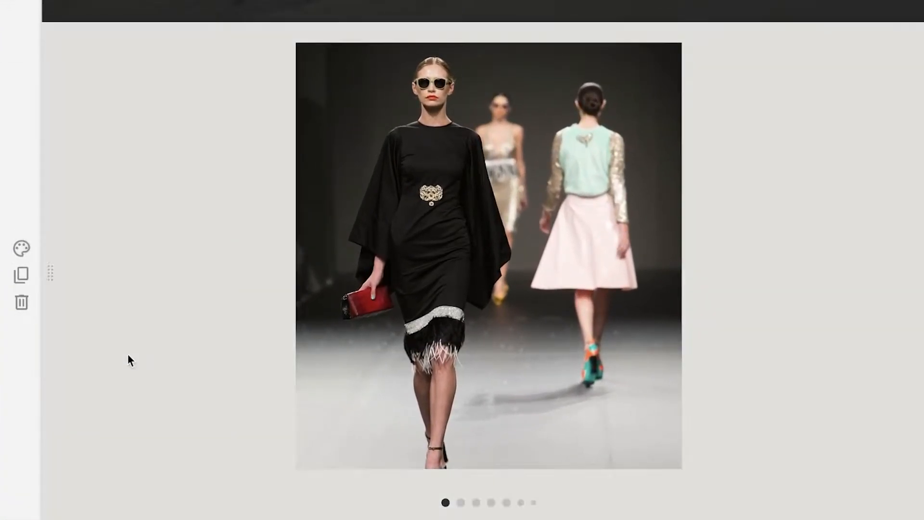
Try the dark Style 3 colour on the image carousel section and check it against the header
{"action": "left_click", "coordinate": [22, 248]}
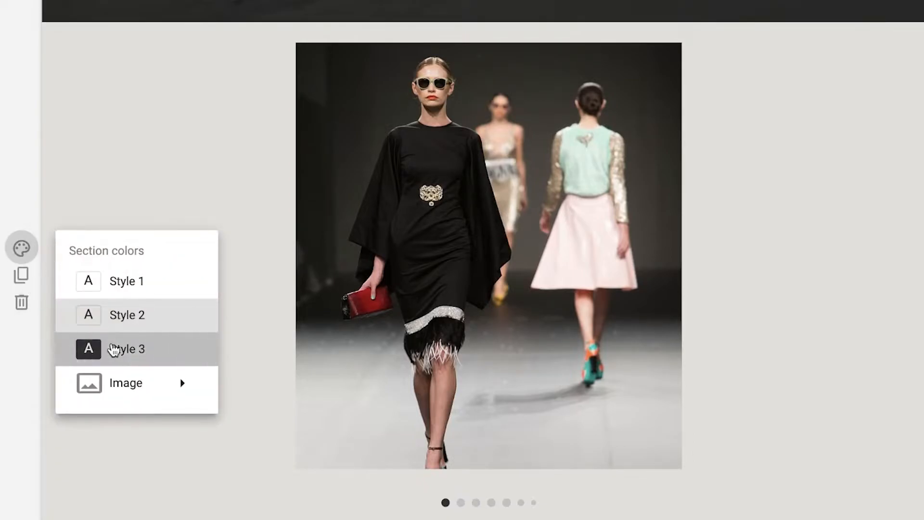
{"action": "left_click", "coordinate": [113, 349]}
{"action": "scroll", "coordinate": [293, 200], "scroll_direction": "down", "scroll_amount": 1}
{"action": "scroll", "coordinate": [189, 214], "scroll_direction": "up", "scroll_amount": 7}
{"action": "scroll", "coordinate": [110, 251], "scroll_direction": "down", "scroll_amount": 5}
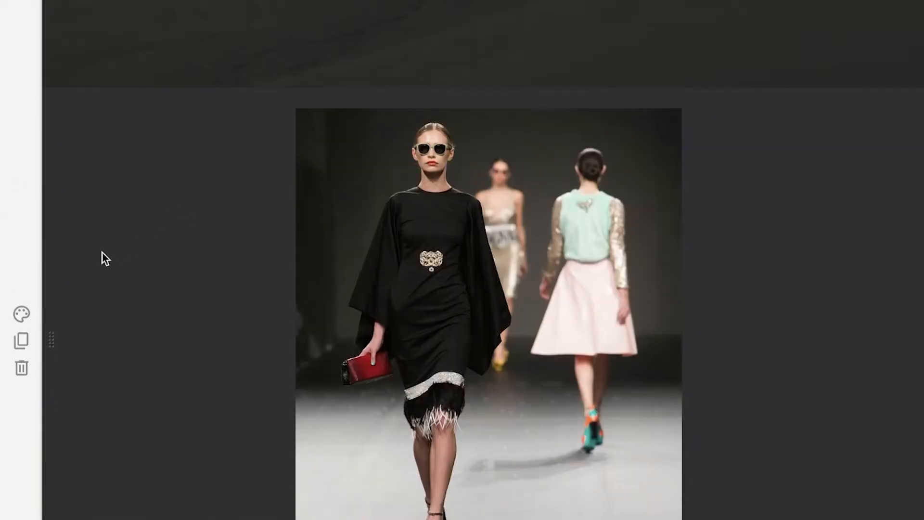
Set the image carousel section's colour to the white Style 1 and check it down to the divider
{"action": "left_click", "coordinate": [35, 316]}
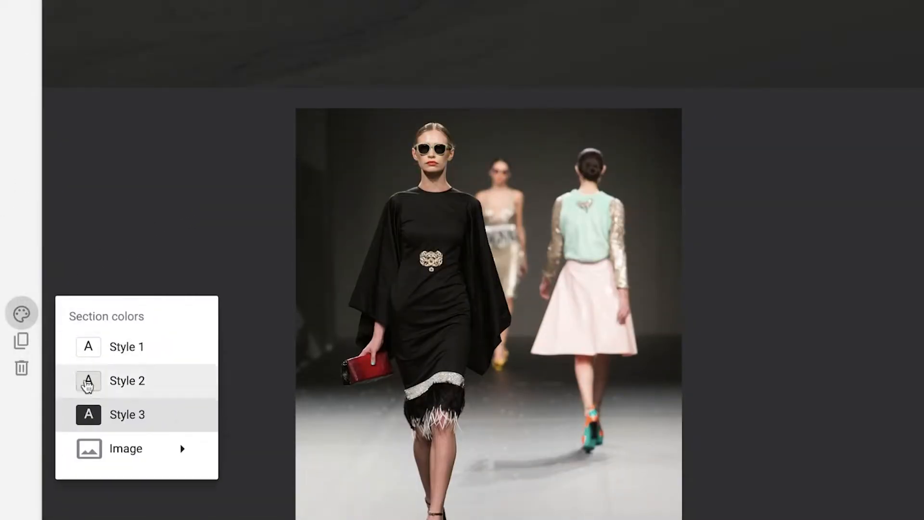
{"action": "left_click", "coordinate": [118, 346]}
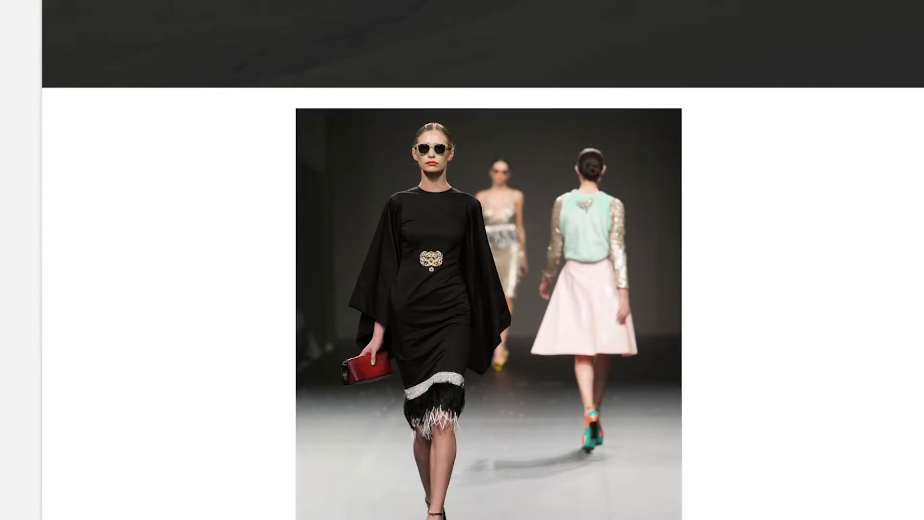
{"action": "scroll", "coordinate": [118, 346], "scroll_direction": "down", "scroll_amount": 4}
{"action": "scroll", "coordinate": [481, 260], "scroll_direction": "up", "scroll_amount": 3}
{"action": "scroll", "coordinate": [481, 259], "scroll_direction": "down", "scroll_amount": 4}
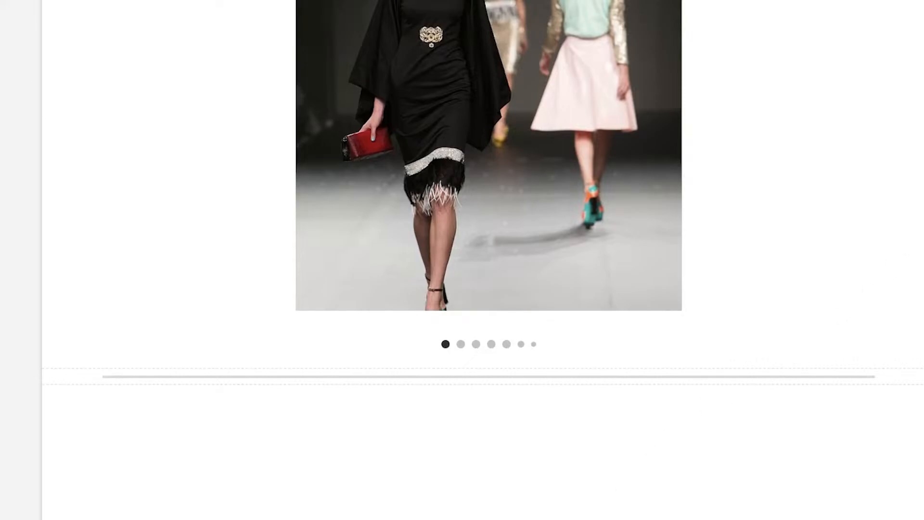
Add an empty footer to the home page, delete it again and look over the whole page
{"action": "left_click", "coordinate": [488, 481]}
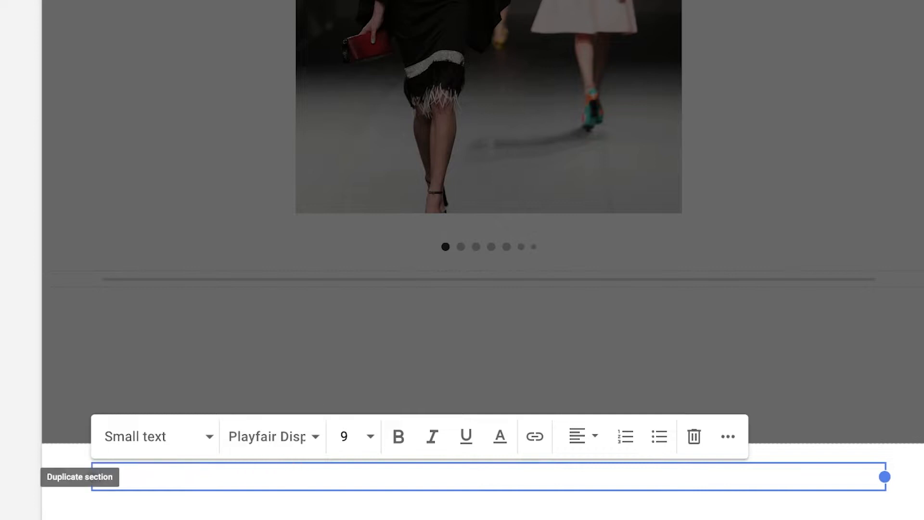
{"action": "left_click", "coordinate": [22, 504]}
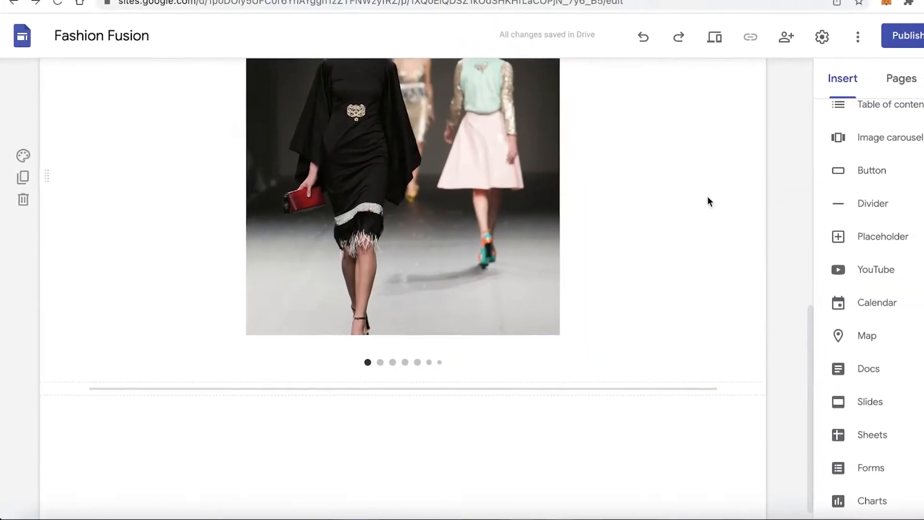
{"action": "scroll", "coordinate": [726, 200], "scroll_direction": "up", "scroll_amount": 12}
{"action": "scroll", "coordinate": [726, 201], "scroll_direction": "down", "scroll_amount": 8}
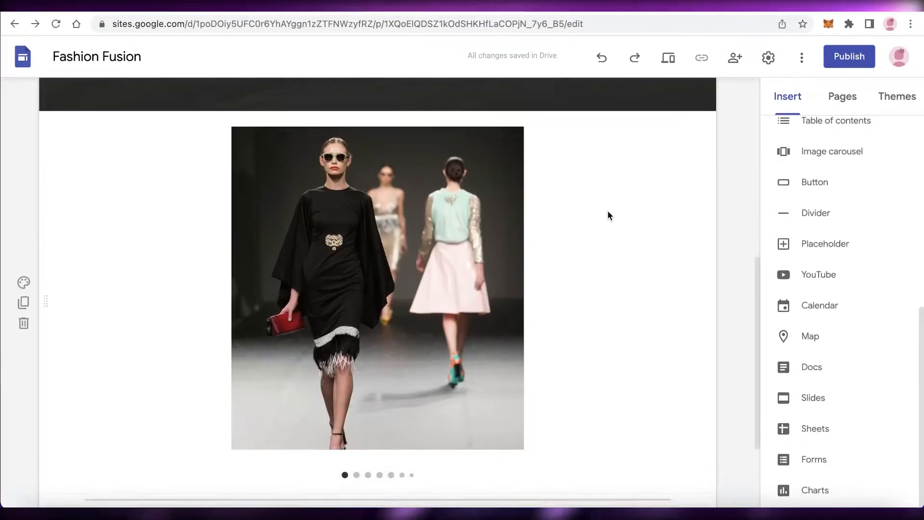
{"action": "scroll", "coordinate": [607, 209], "scroll_direction": "up", "scroll_amount": 9}
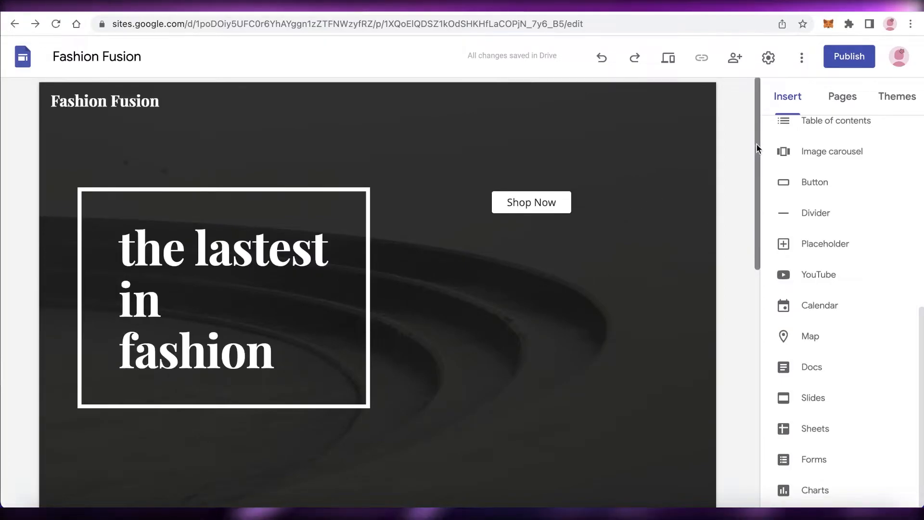
{"action": "scroll", "coordinate": [720, 149], "scroll_direction": "down", "scroll_amount": 8}
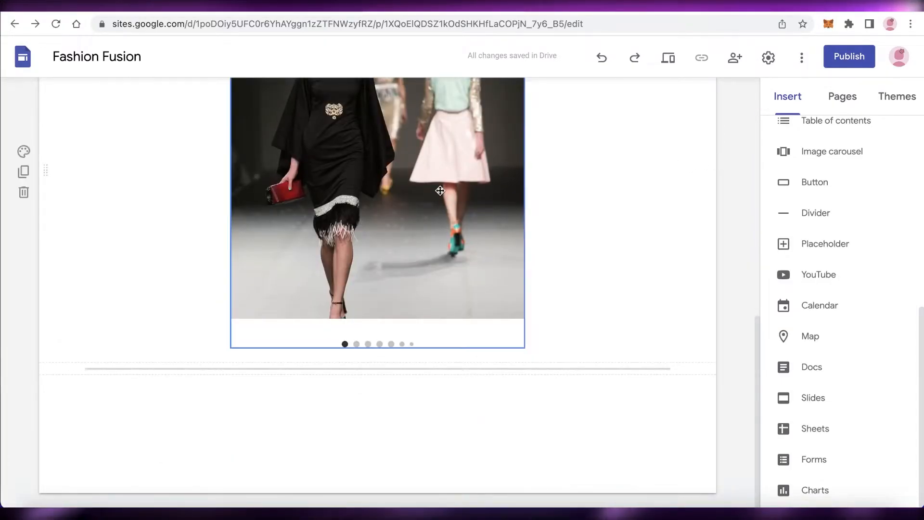
{"action": "scroll", "coordinate": [439, 193], "scroll_direction": "up", "scroll_amount": 9}
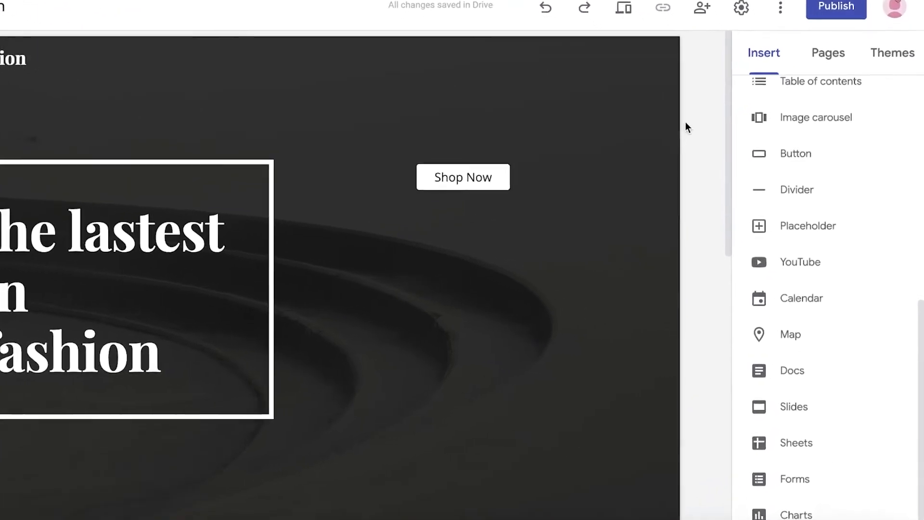
Create a new page named PRODUCTS and change its header type to Title only
{"action": "left_click", "coordinate": [800, 38]}
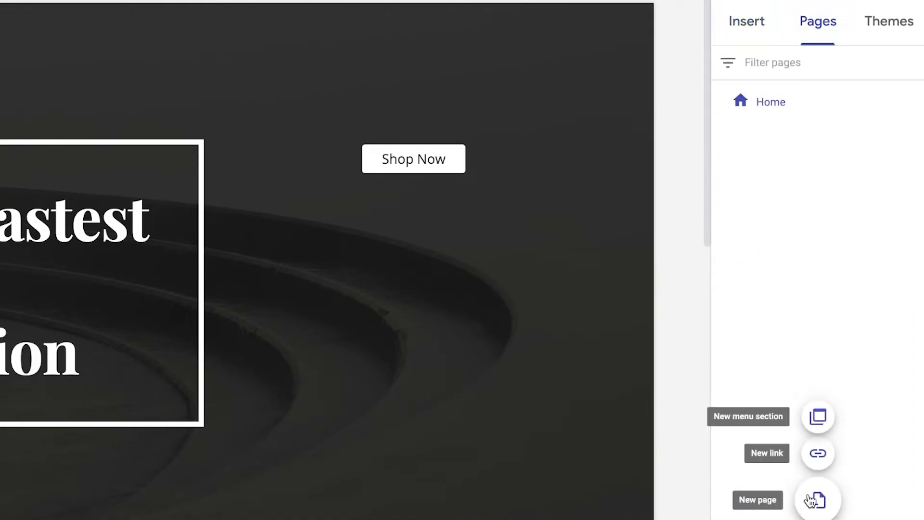
{"action": "left_click", "coordinate": [816, 515]}
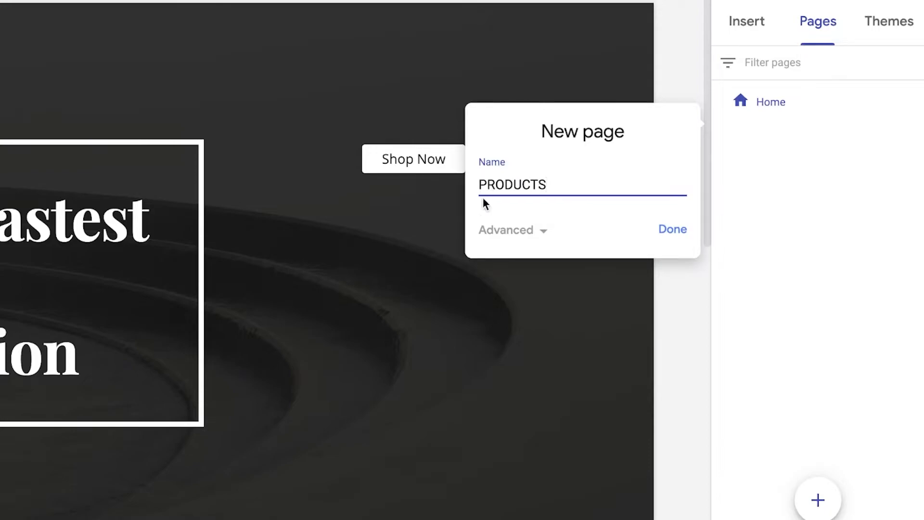
{"action": "left_click", "coordinate": [670, 229]}
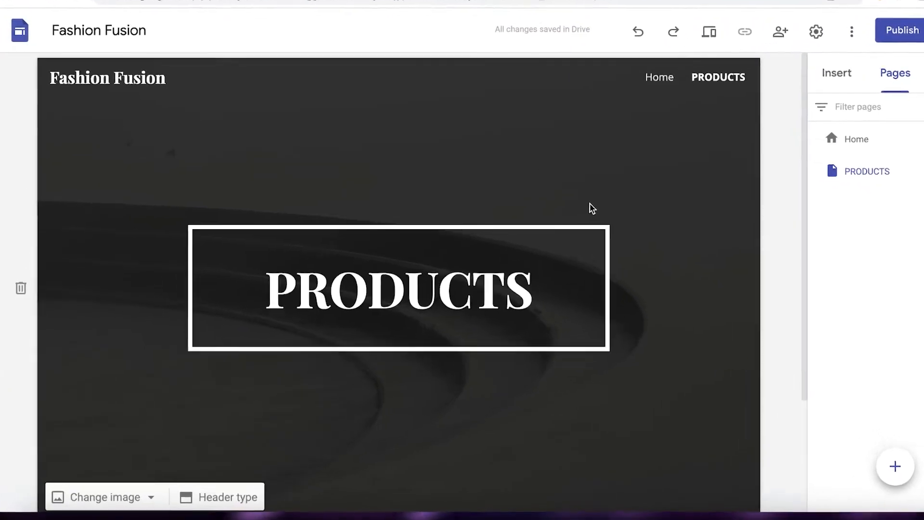
{"action": "left_click", "coordinate": [256, 502]}
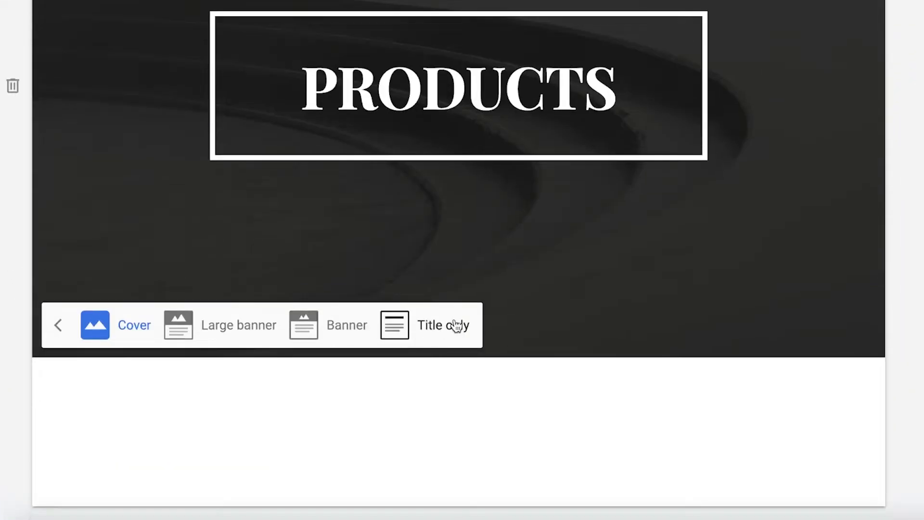
{"action": "left_click", "coordinate": [456, 326]}
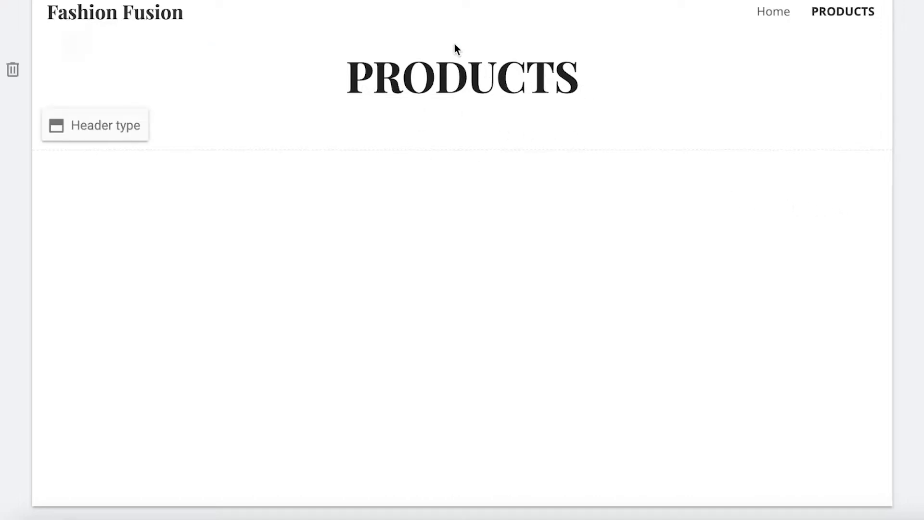
Narrow the PRODUCTS title box from its right edge and move it to the right within the header
{"action": "left_click_drag", "start_coordinate": [463, 47], "coordinate": [521, 51]}
{"action": "left_click", "coordinate": [629, 72]}
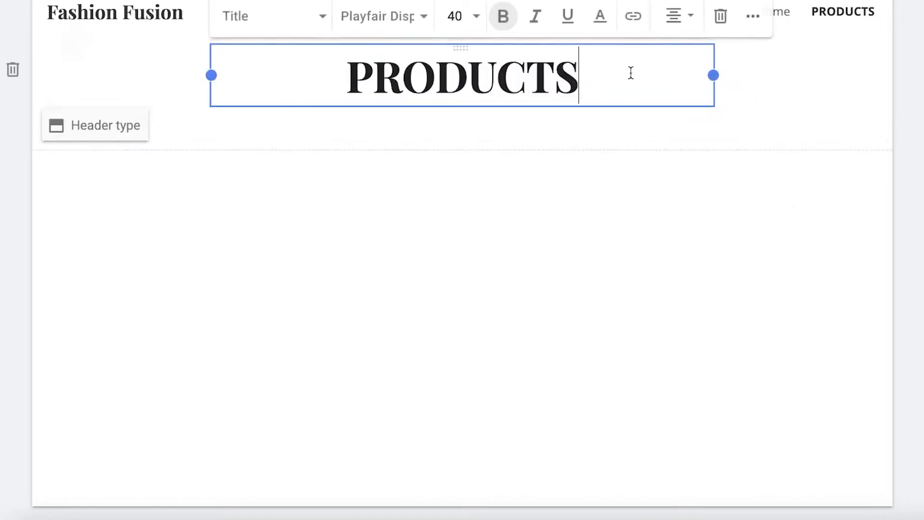
{"action": "left_click_drag", "start_coordinate": [719, 76], "coordinate": [568, 75]}
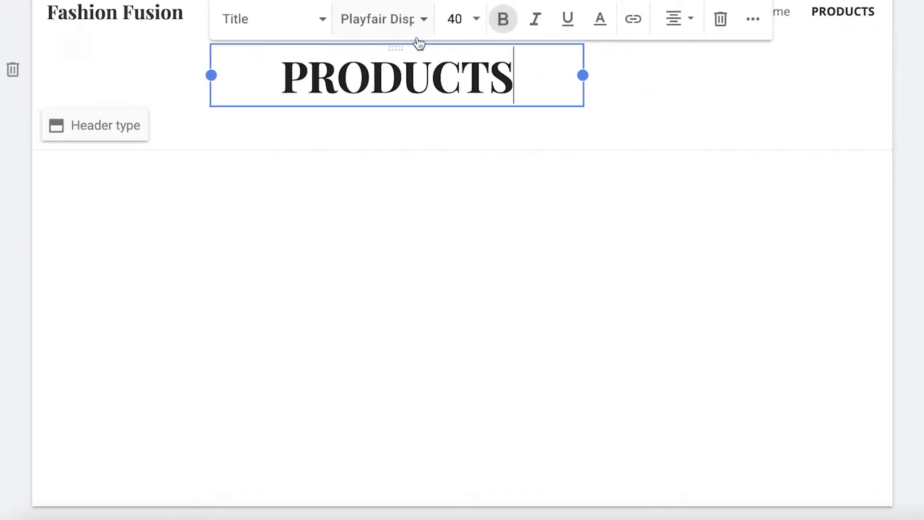
{"action": "left_click", "coordinate": [368, 90]}
{"action": "left_click_drag", "start_coordinate": [397, 47], "coordinate": [504, 45]}
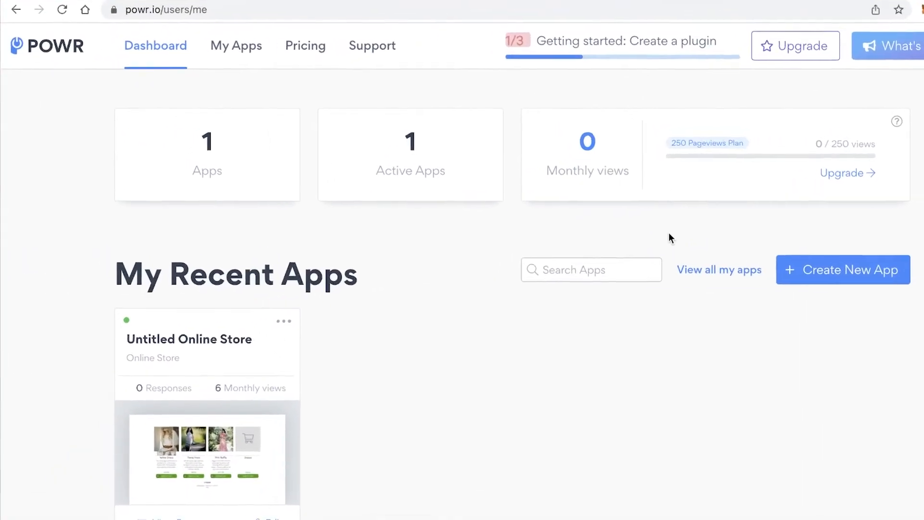
Switch to POWR, look over the dashboard and sign out of the account
{"action": "scroll", "coordinate": [669, 245], "scroll_direction": "down", "scroll_amount": 10}
{"action": "scroll", "coordinate": [810, 263], "scroll_direction": "up", "scroll_amount": 10}
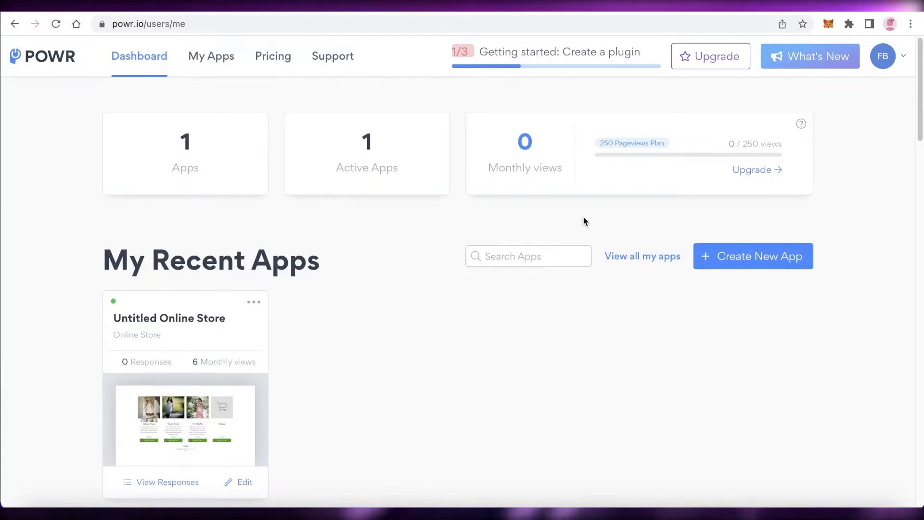
{"action": "scroll", "coordinate": [501, 159], "scroll_direction": "down", "scroll_amount": 8}
{"action": "scroll", "coordinate": [501, 159], "scroll_direction": "up", "scroll_amount": 8}
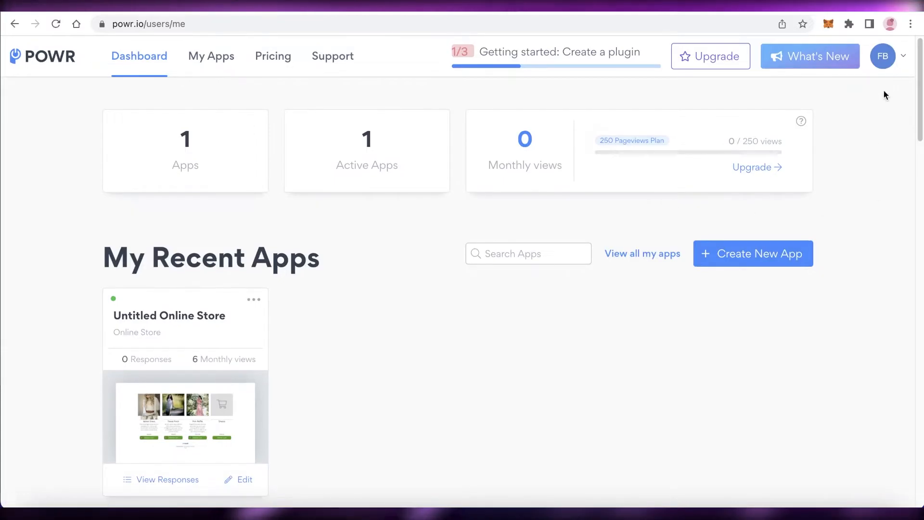
{"action": "left_click", "coordinate": [883, 55]}
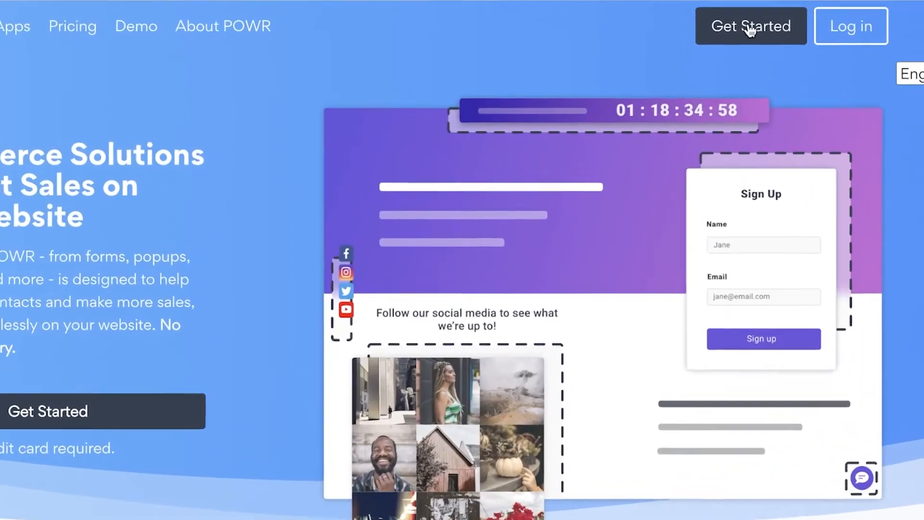
Get started with POWR by signing up through Google with an existing Google account
{"action": "left_click", "coordinate": [750, 28]}
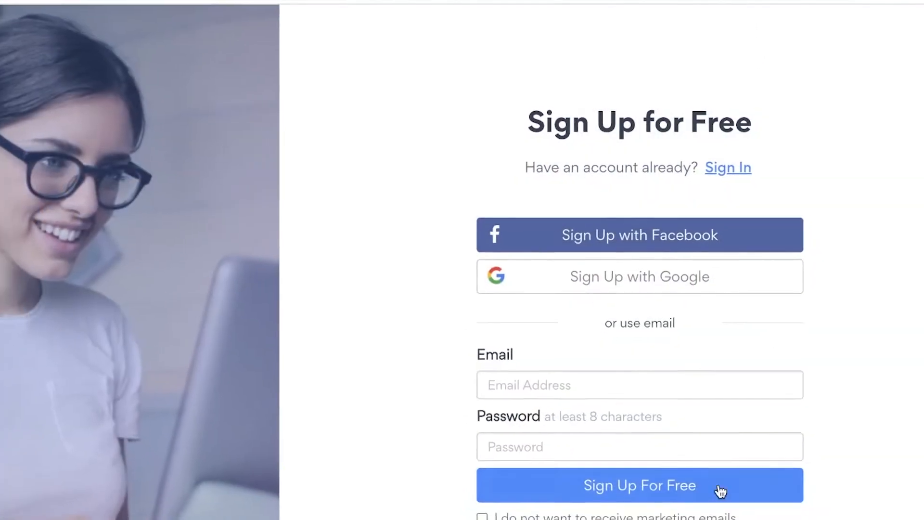
{"action": "left_click", "coordinate": [594, 262]}
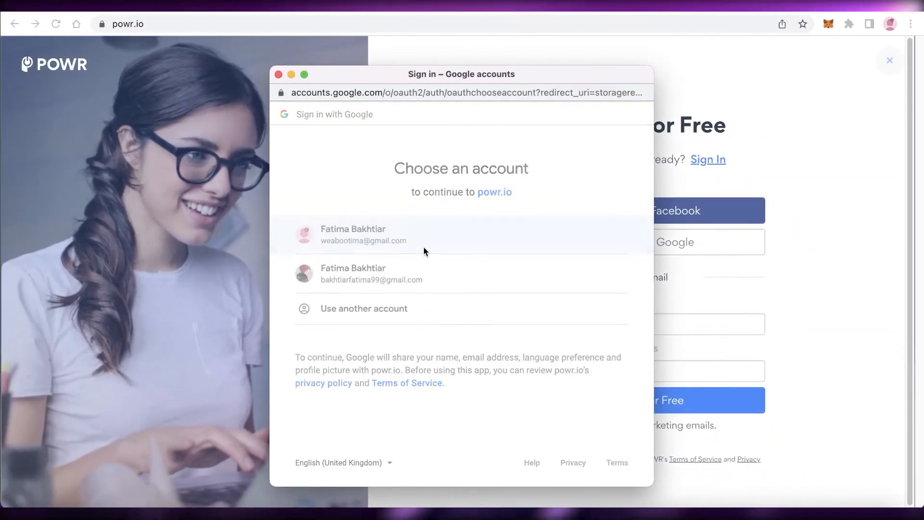
{"action": "left_click", "coordinate": [407, 259]}
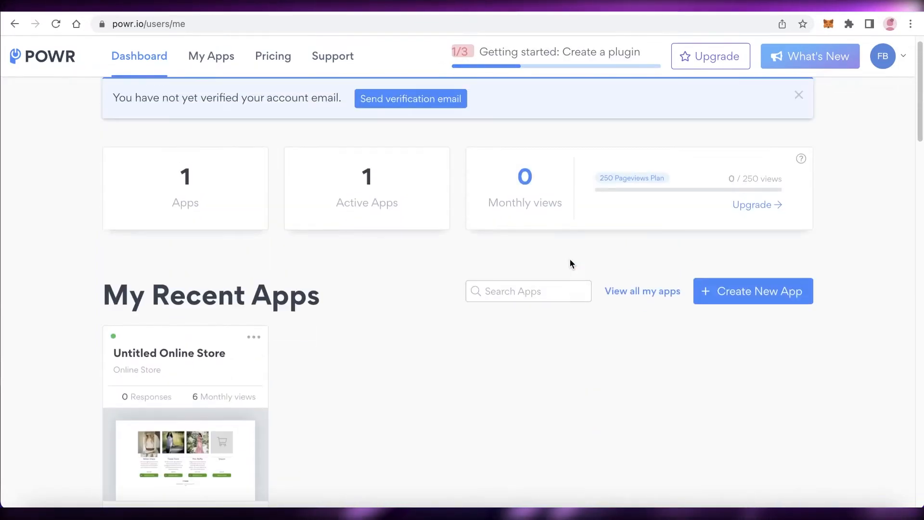
Create a new app in POWR using the Online Store app from the App Library
{"action": "left_click", "coordinate": [738, 299]}
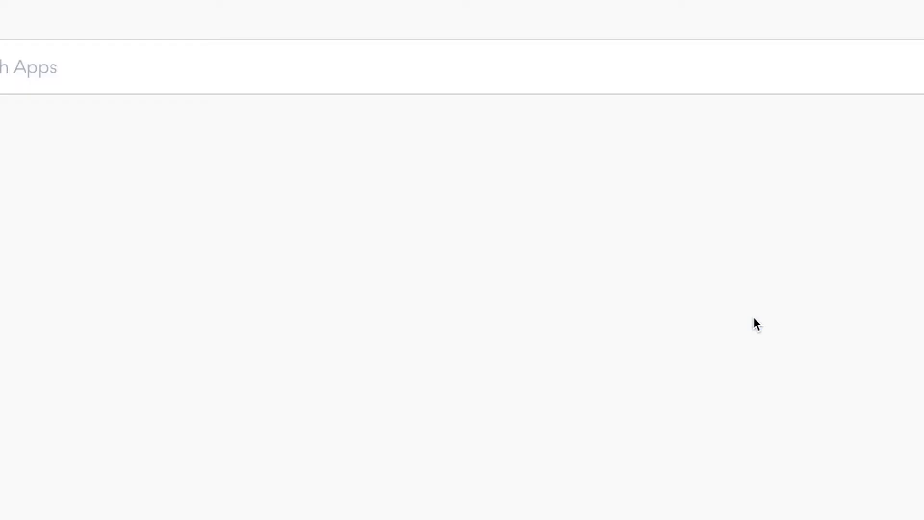
{"action": "mouse_move", "coordinate": [232, 233]}
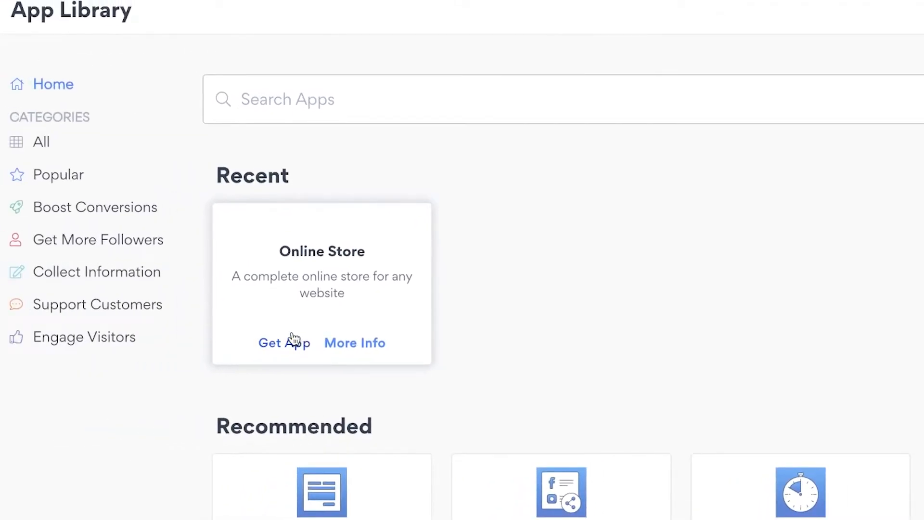
{"action": "left_click", "coordinate": [293, 340]}
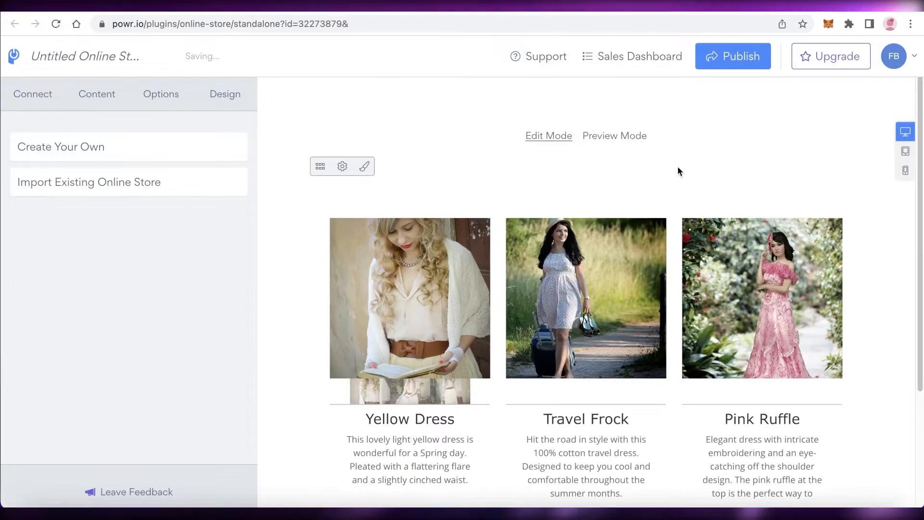
Delete the sample products Yellow Dress, Travel Frock and Pink Ruffle from the online store's content
{"action": "scroll", "coordinate": [664, 241], "scroll_direction": "down", "scroll_amount": 3}
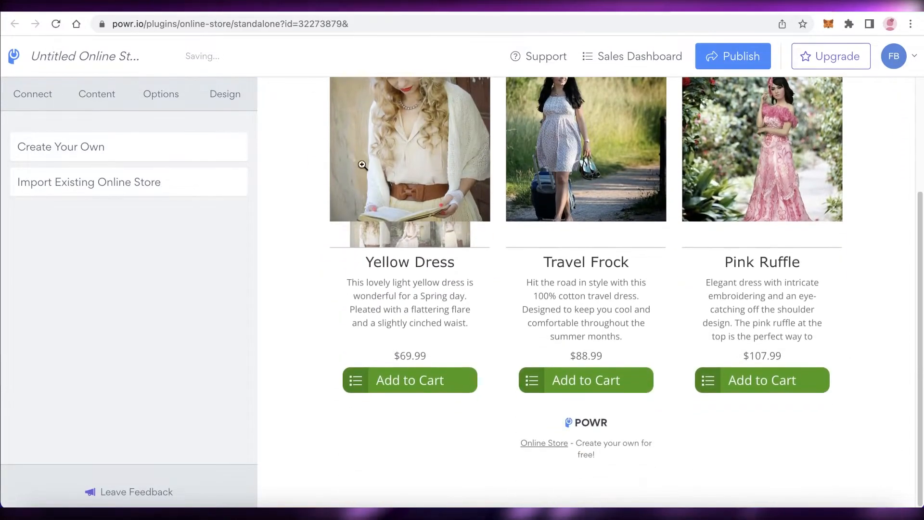
{"action": "scroll", "coordinate": [626, 288], "scroll_direction": "up", "scroll_amount": 3}
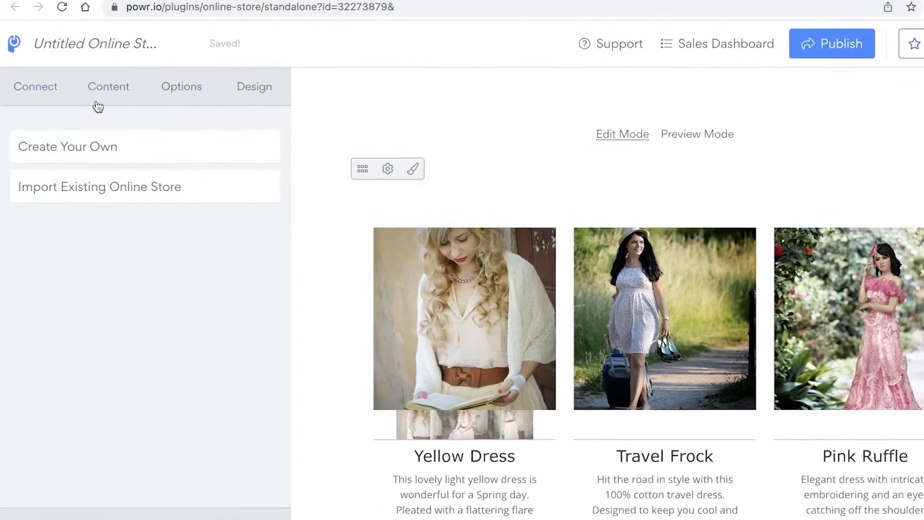
{"action": "left_click", "coordinate": [97, 93]}
{"action": "left_click", "coordinate": [287, 177]}
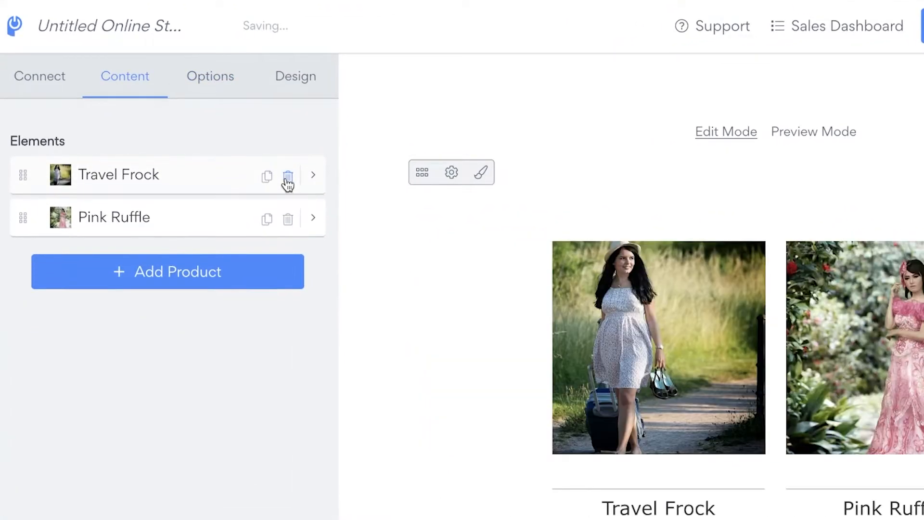
{"action": "left_click", "coordinate": [288, 179]}
{"action": "left_click", "coordinate": [288, 178]}
Add a product titled Tshirt to the online store and set its price to 111
{"action": "left_click", "coordinate": [204, 187]}
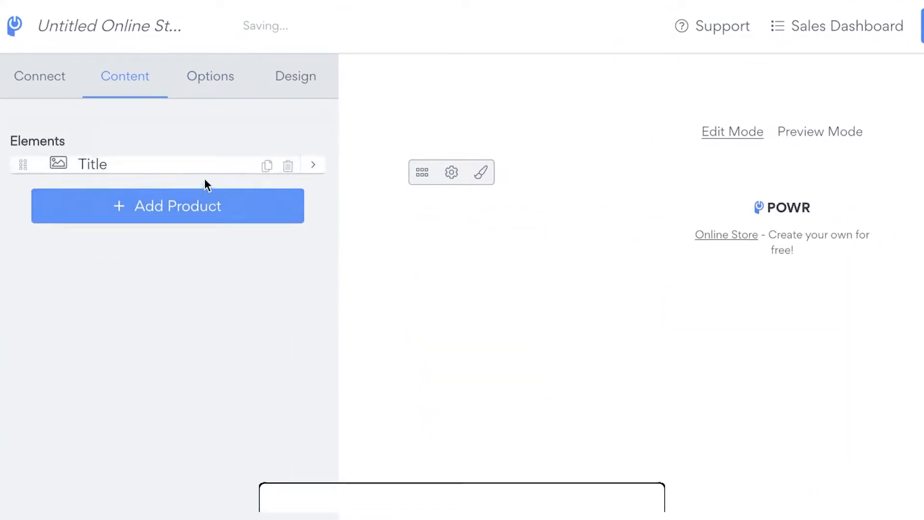
{"action": "left_click", "coordinate": [101, 193]}
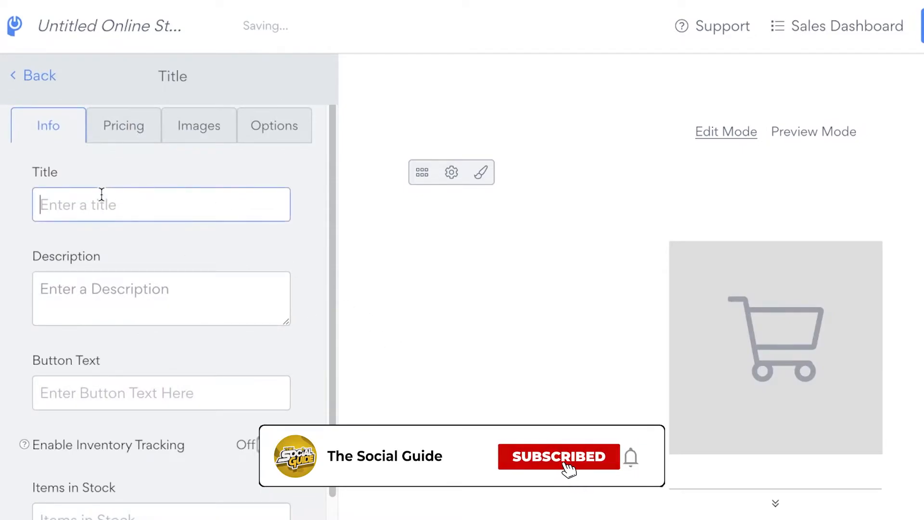
{"action": "type", "text": "Tshirt"}
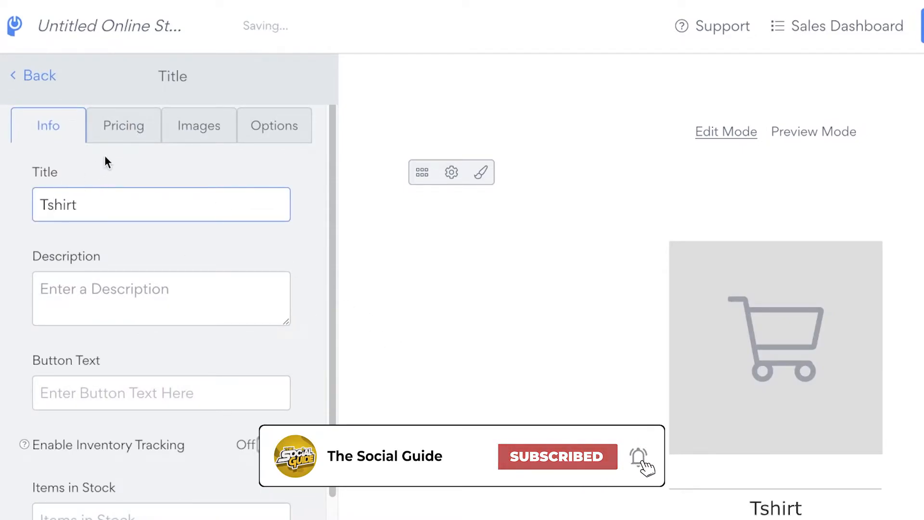
{"action": "left_click", "coordinate": [121, 141]}
{"action": "left_click", "coordinate": [126, 198]}
{"action": "type", "text": "111"}
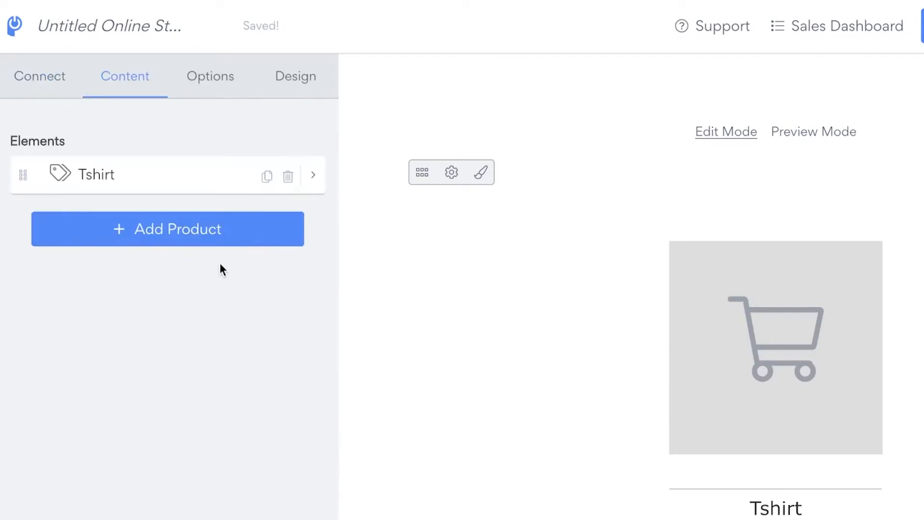
Add a product titled Sundress with the description "The best summer look" and the button text "Add to Cart"
{"action": "left_click", "coordinate": [181, 236]}
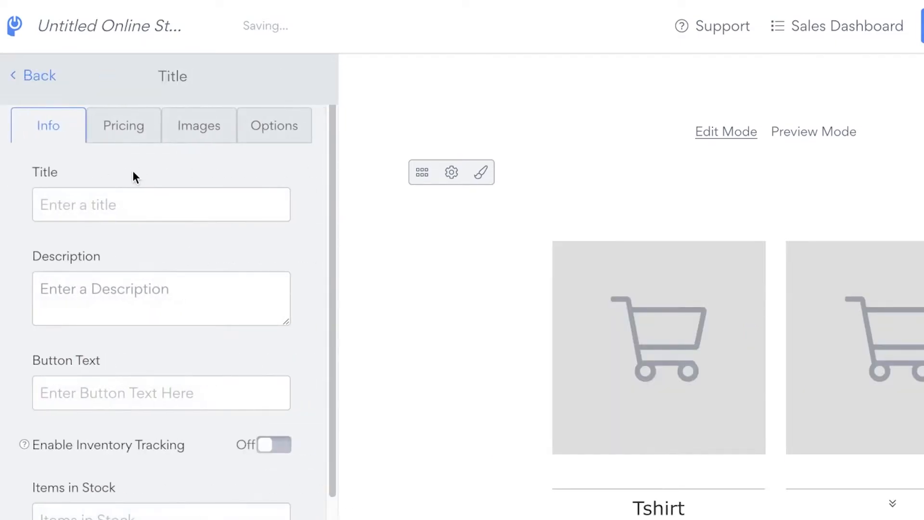
{"action": "scroll", "coordinate": [73, 198], "scroll_direction": "down", "scroll_amount": 3}
{"action": "scroll", "coordinate": [81, 187], "scroll_direction": "up", "scroll_amount": 3}
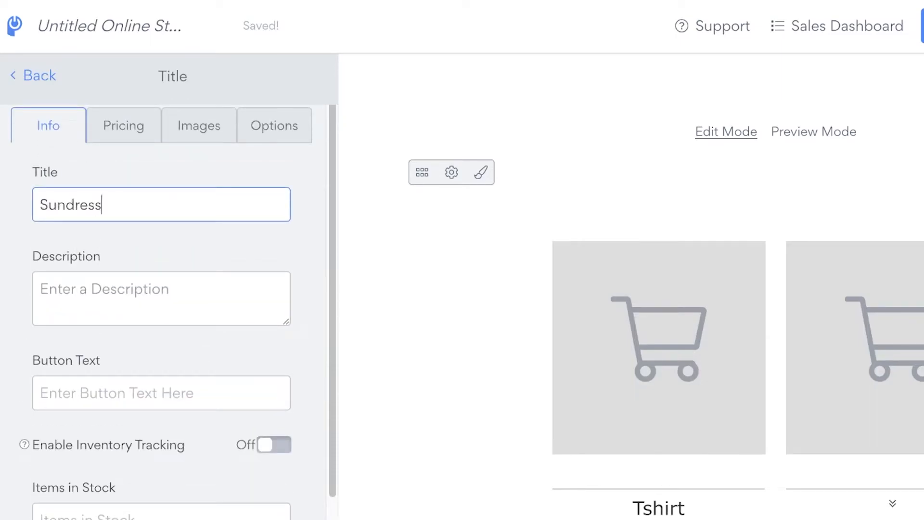
{"action": "type", "text": "A"}
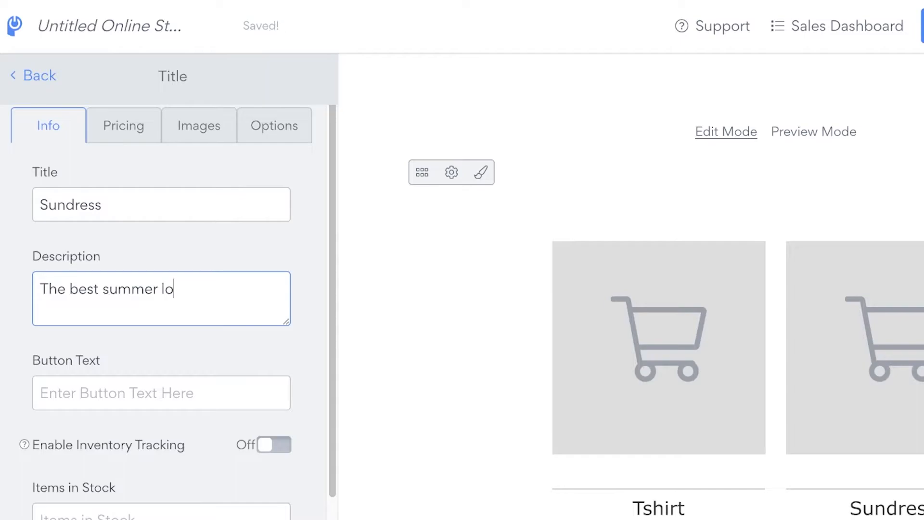
{"action": "type", "text": "Add to Cart"}
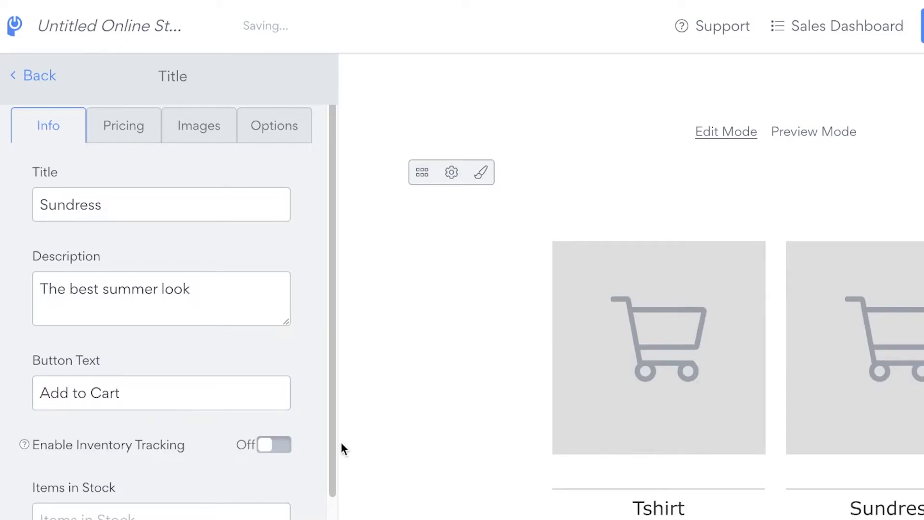
Enable inventory tracking for the Sundress product and set its items in stock to 6
{"action": "left_click", "coordinate": [270, 445]}
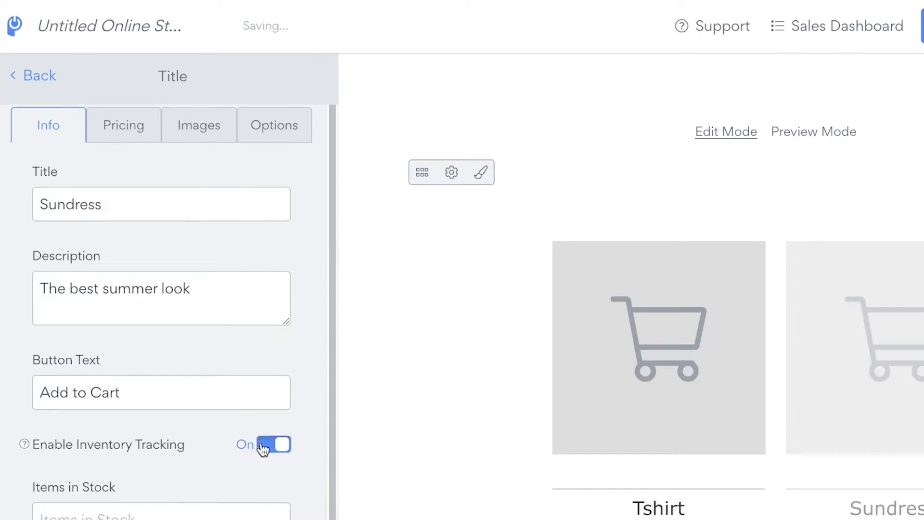
{"action": "scroll", "coordinate": [215, 410], "scroll_direction": "down", "scroll_amount": 3}
{"action": "left_click", "coordinate": [138, 352]}
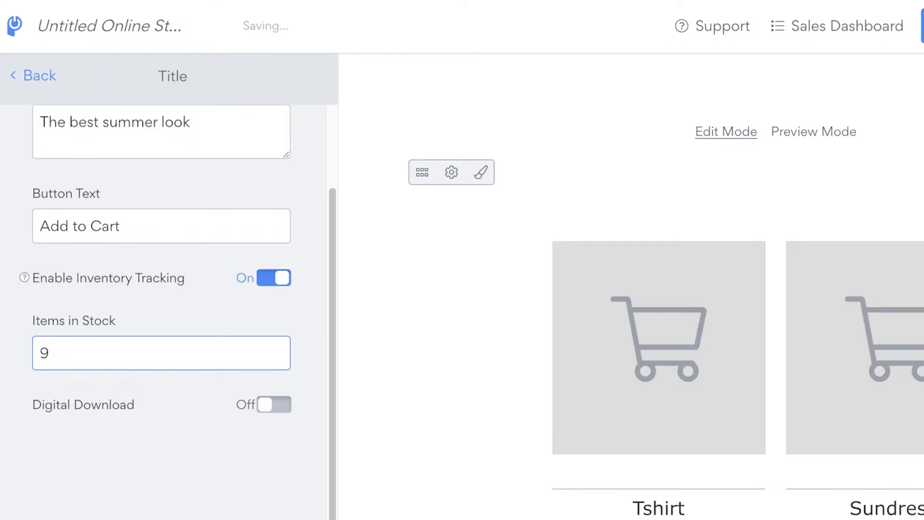
{"action": "type", "text": "6"}
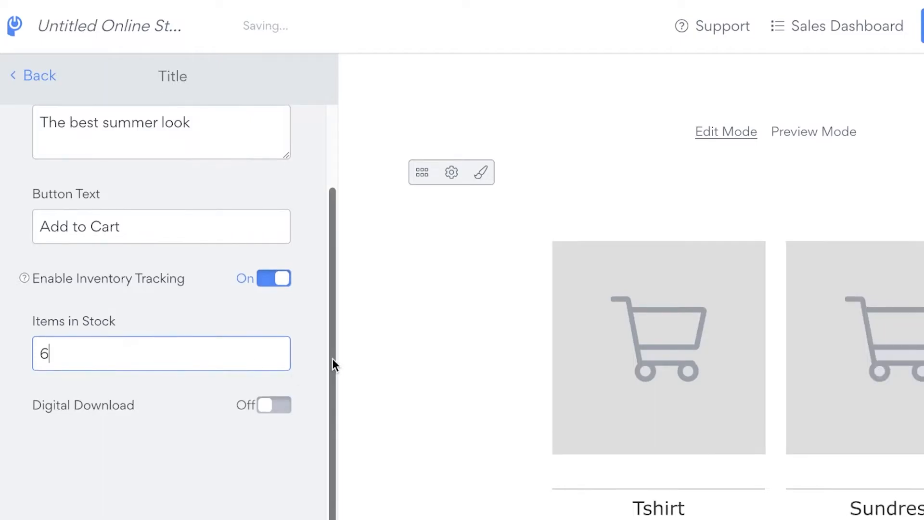
Set the Sundress price to 10.00 and its shipping price to 10.00, keeping the shipping address required
{"action": "scroll", "coordinate": [278, 408], "scroll_direction": "up", "scroll_amount": 3}
{"action": "left_click", "coordinate": [110, 128]}
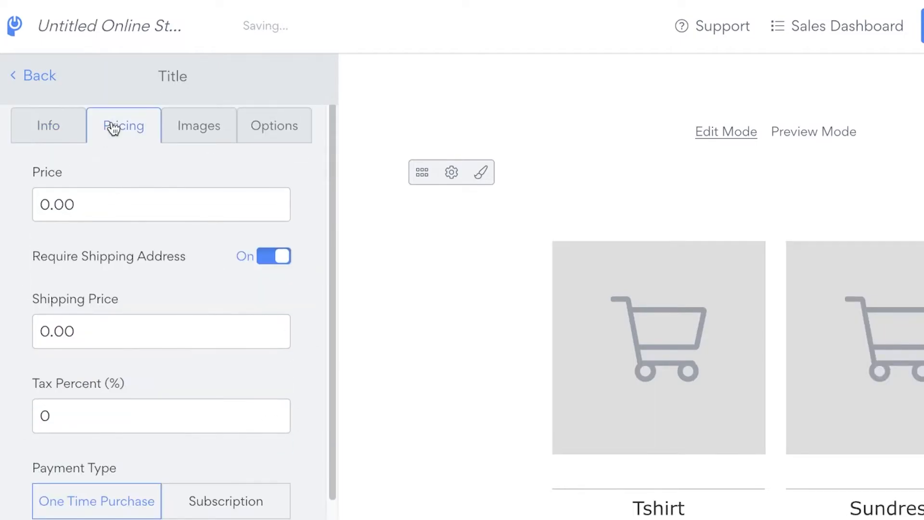
{"action": "double_click", "coordinate": [117, 212]}
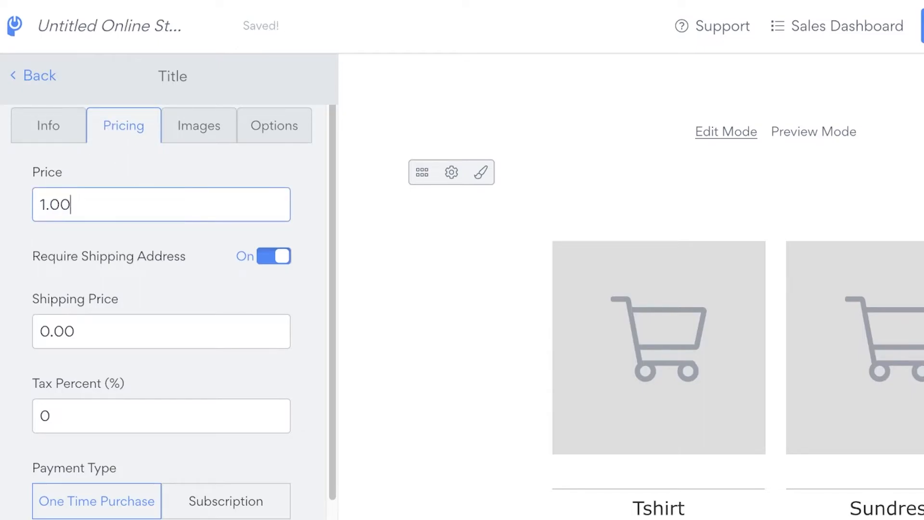
{"action": "left_click", "coordinate": [127, 284]}
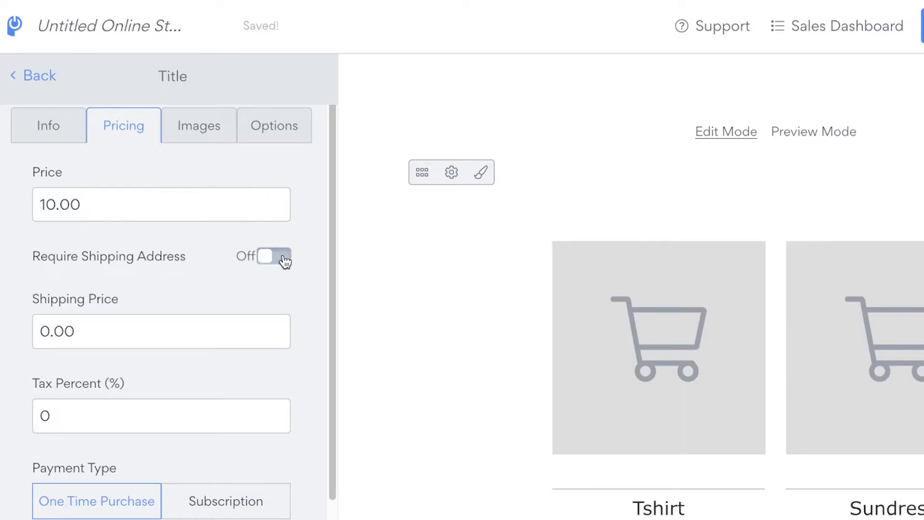
{"action": "left_click", "coordinate": [235, 320]}
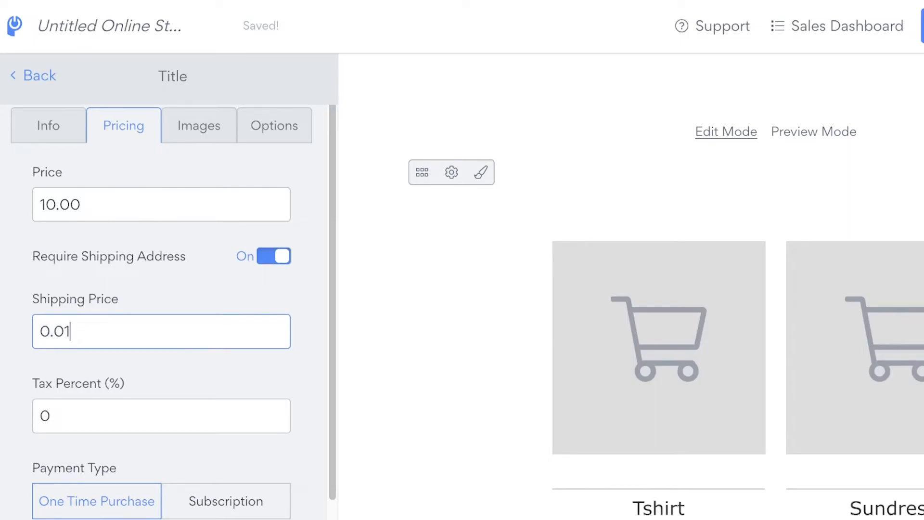
{"action": "left_click", "coordinate": [186, 428]}
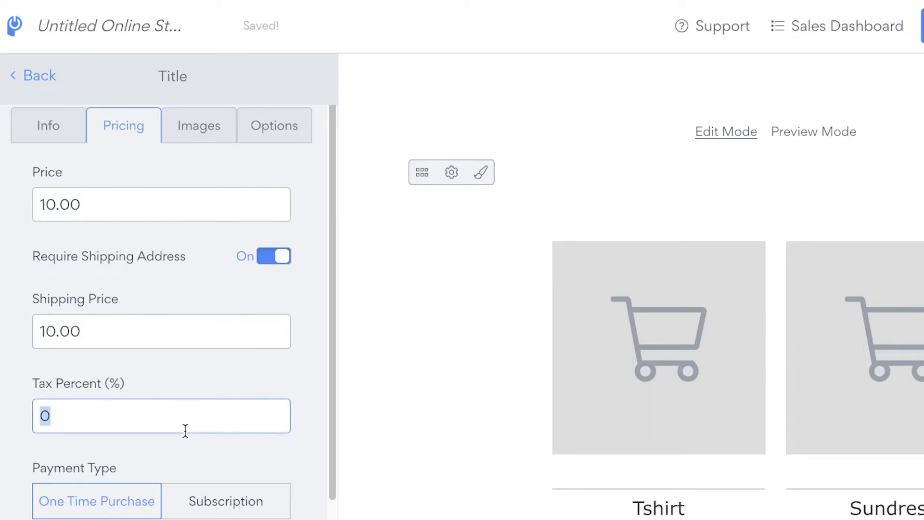
{"action": "scroll", "coordinate": [270, 379], "scroll_direction": "down", "scroll_amount": 1}
{"action": "left_click", "coordinate": [316, 371]}
{"action": "scroll", "coordinate": [250, 392], "scroll_direction": "down", "scroll_amount": 4}
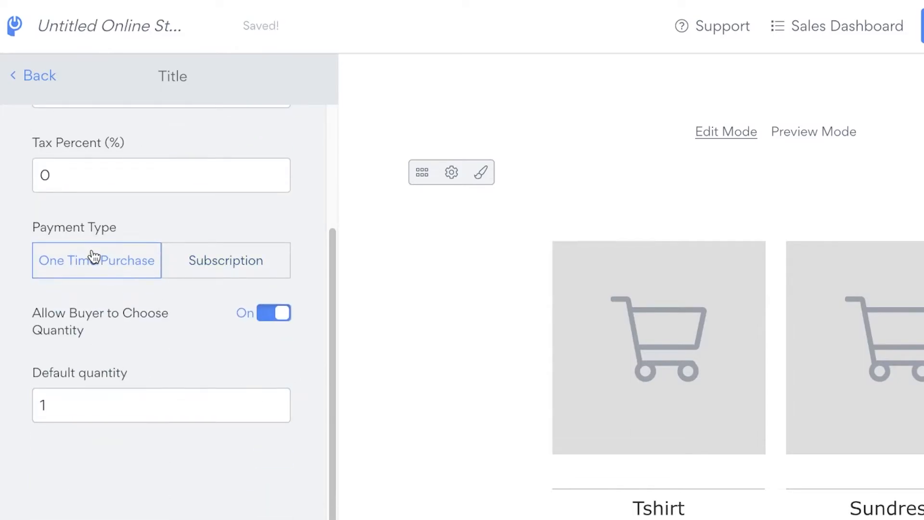
{"action": "scroll", "coordinate": [136, 388], "scroll_direction": "down", "scroll_amount": 1}
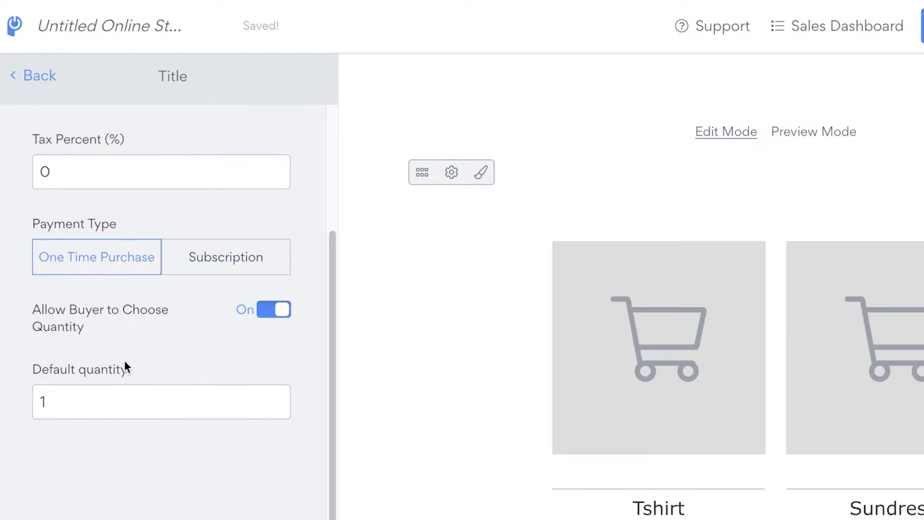
{"action": "scroll", "coordinate": [163, 173], "scroll_direction": "up", "scroll_amount": 5}
Add an image entry to the Sundress product and choose stock images as its source
{"action": "left_click", "coordinate": [179, 138]}
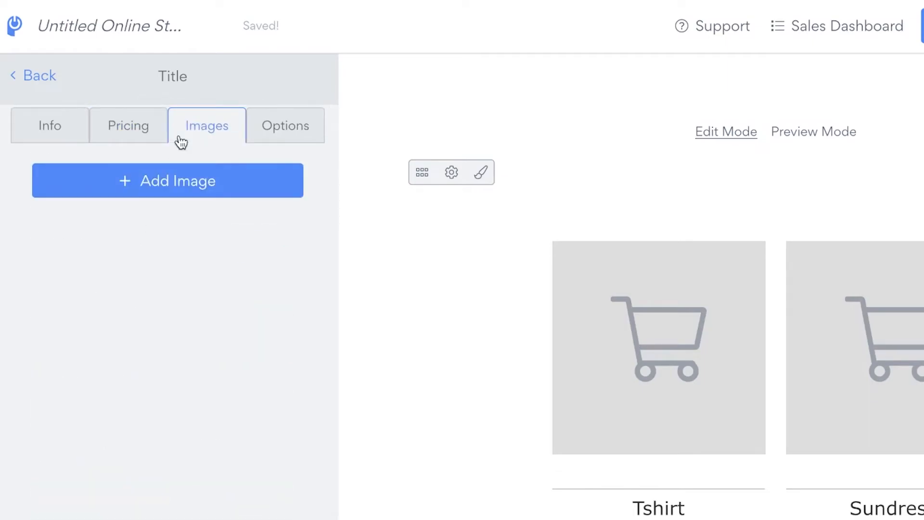
{"action": "left_click", "coordinate": [178, 192]}
{"action": "left_click", "coordinate": [91, 179]}
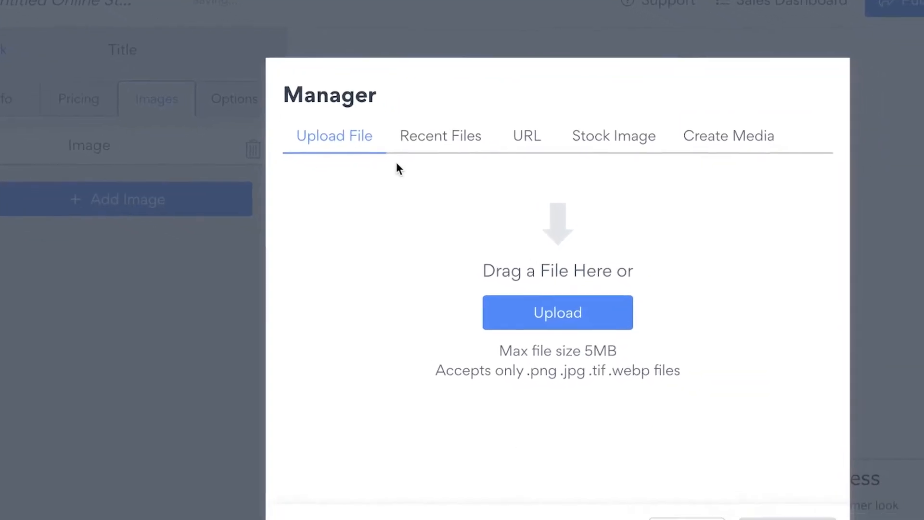
{"action": "left_click", "coordinate": [580, 139]}
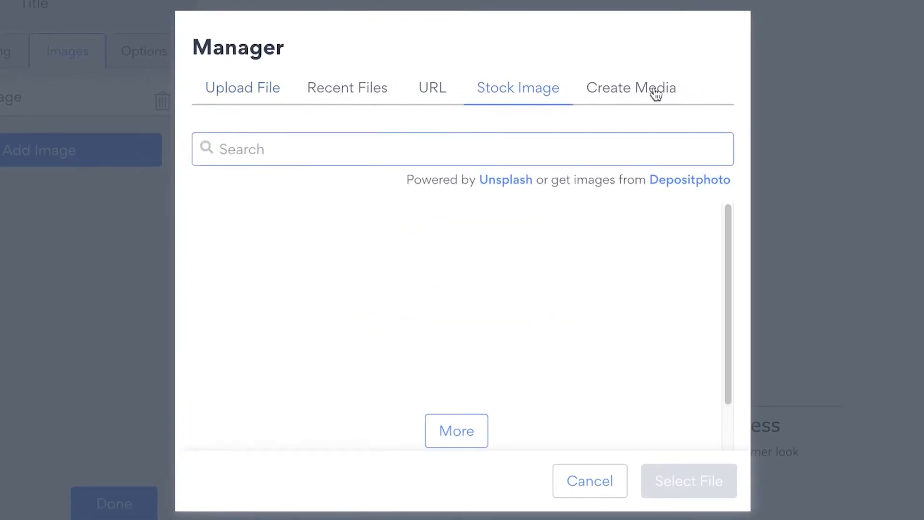
{"action": "left_click", "coordinate": [631, 90]}
{"action": "left_click", "coordinate": [561, 95]}
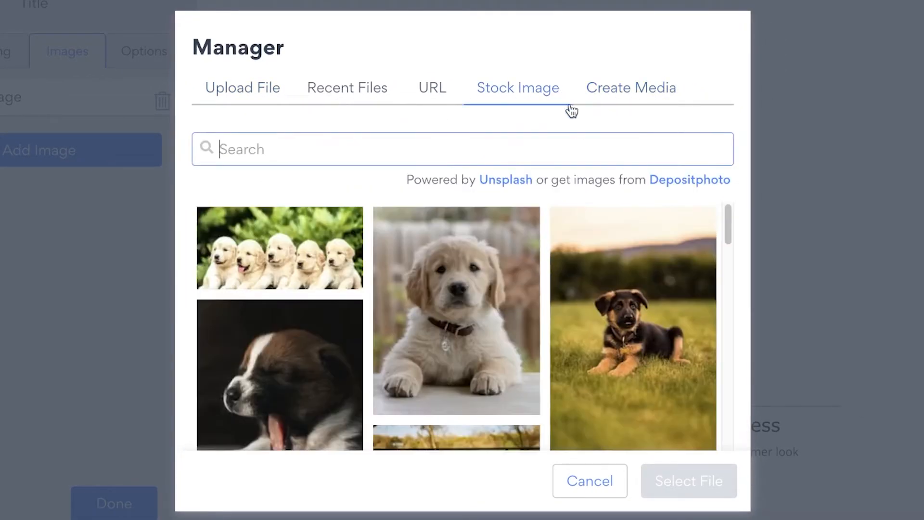
{"action": "left_click", "coordinate": [445, 94]}
{"action": "left_click", "coordinate": [334, 95]}
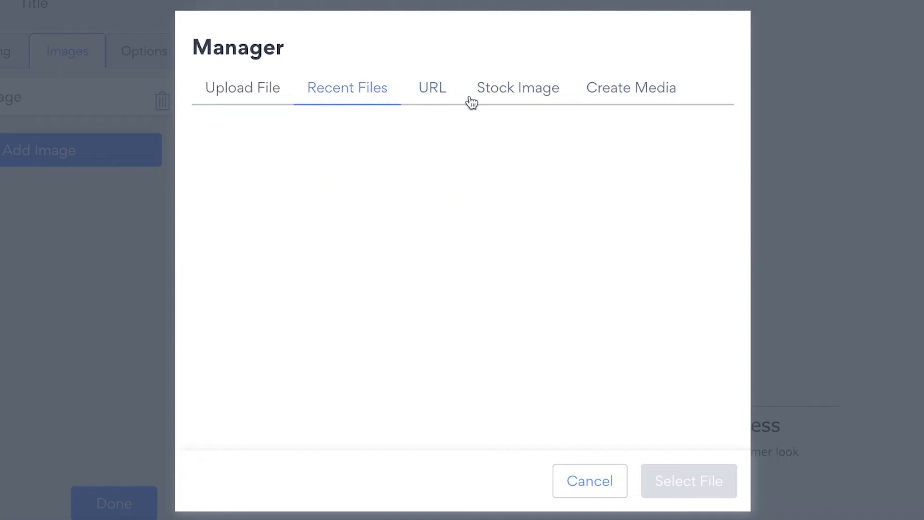
{"action": "left_click", "coordinate": [481, 96]}
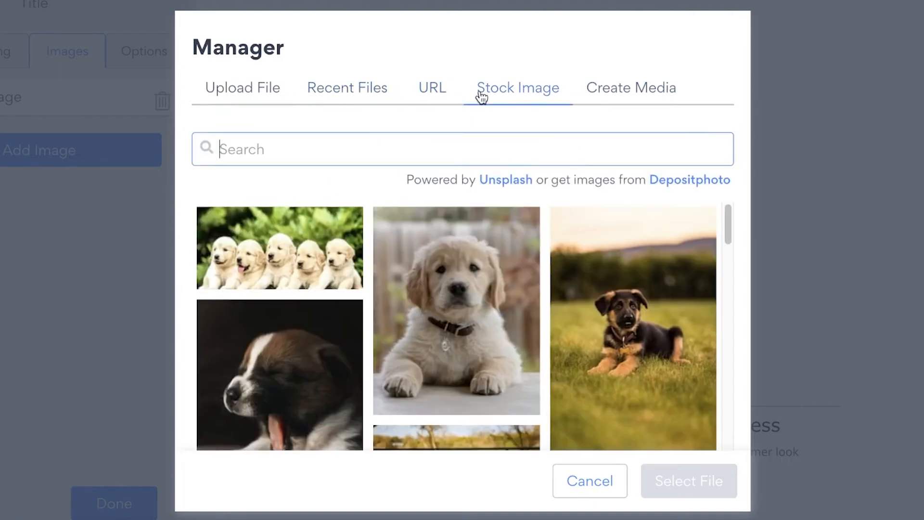
Search the stock images for "dress" and use the photo of the woman in a yellow dress for the Sundress
{"action": "left_click", "coordinate": [464, 147]}
{"action": "type", "text": "dress"}
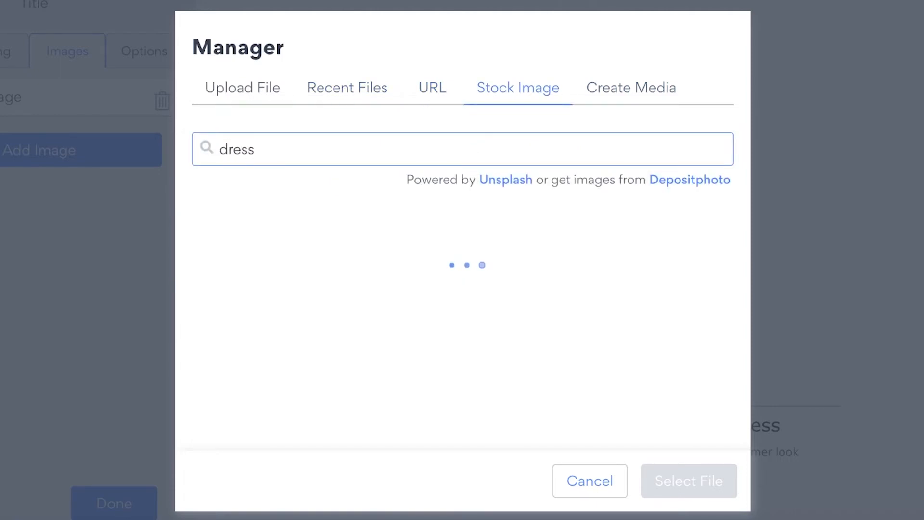
{"action": "scroll", "coordinate": [549, 278], "scroll_direction": "down", "scroll_amount": 3}
{"action": "left_click", "coordinate": [593, 262]}
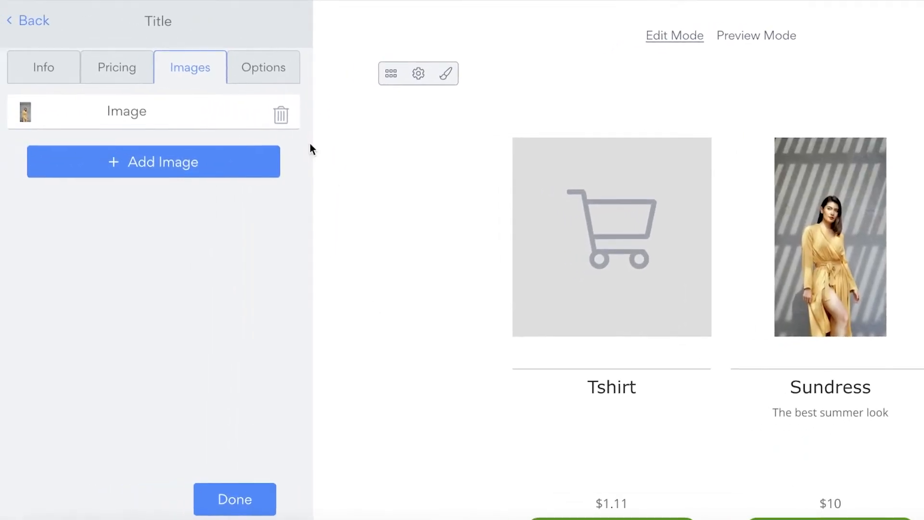
Give the Sundress an option group labelled Sizes with the choices Small, Medium and Large, and finish editing the product
{"action": "left_click", "coordinate": [160, 54]}
{"action": "left_click", "coordinate": [169, 130]}
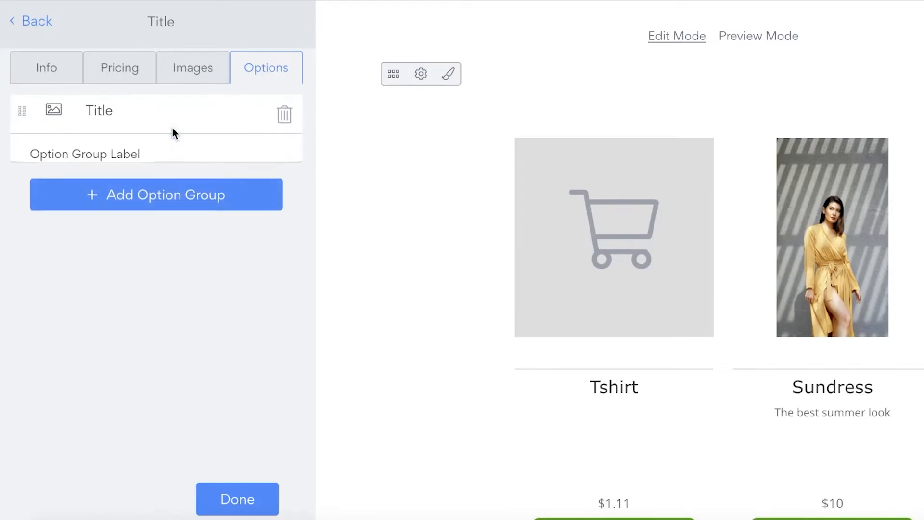
{"action": "left_click", "coordinate": [108, 177]}
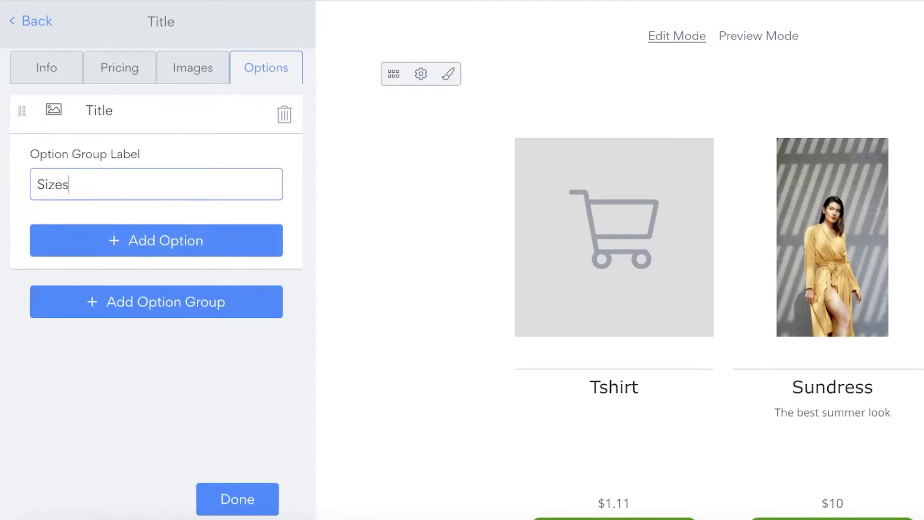
{"action": "left_click", "coordinate": [91, 238]}
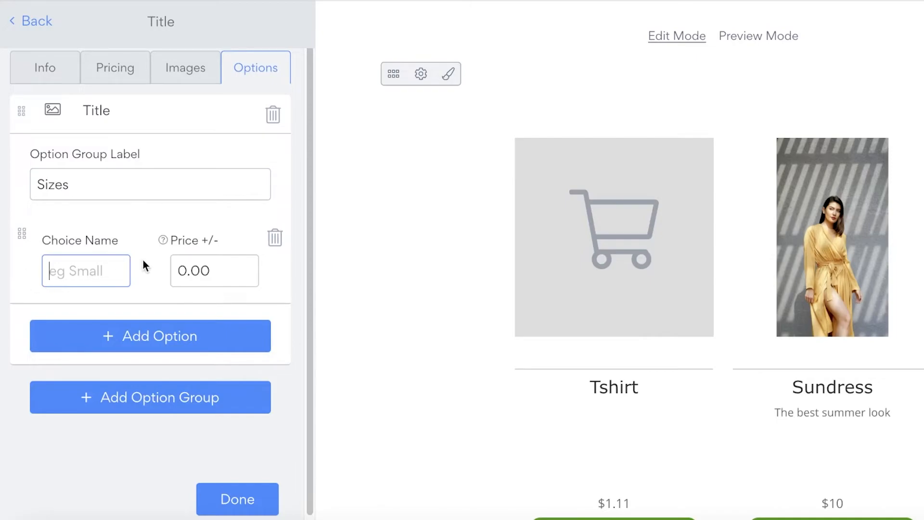
{"action": "type", "text": "Medium"}
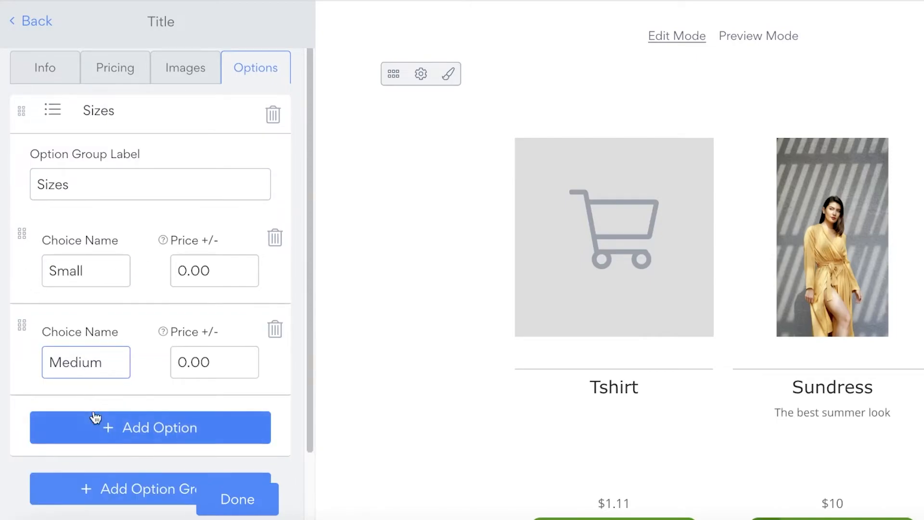
{"action": "left_click", "coordinate": [96, 416]}
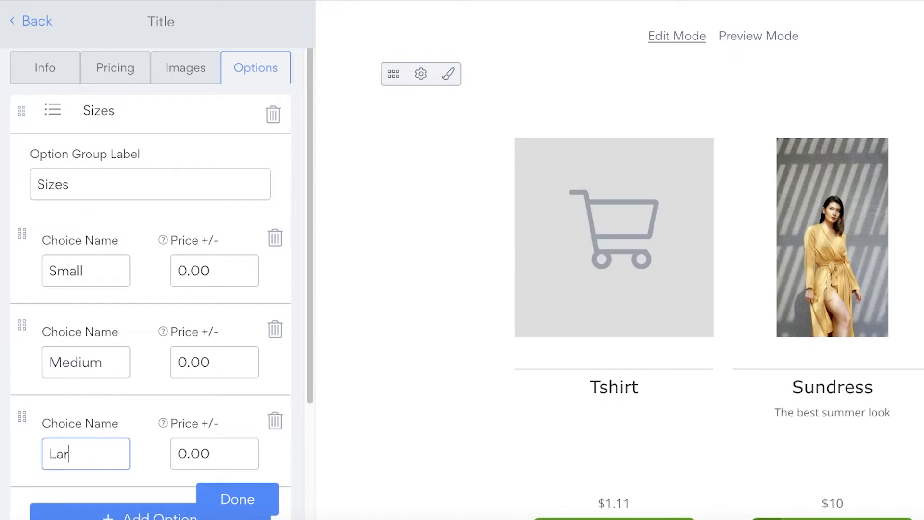
{"action": "scroll", "coordinate": [147, 454], "scroll_direction": "down", "scroll_amount": 5}
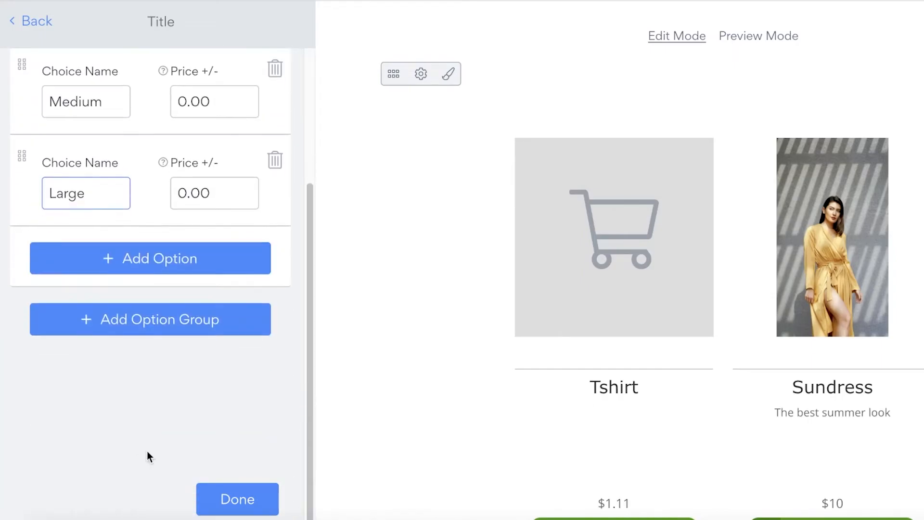
{"action": "left_click", "coordinate": [221, 501]}
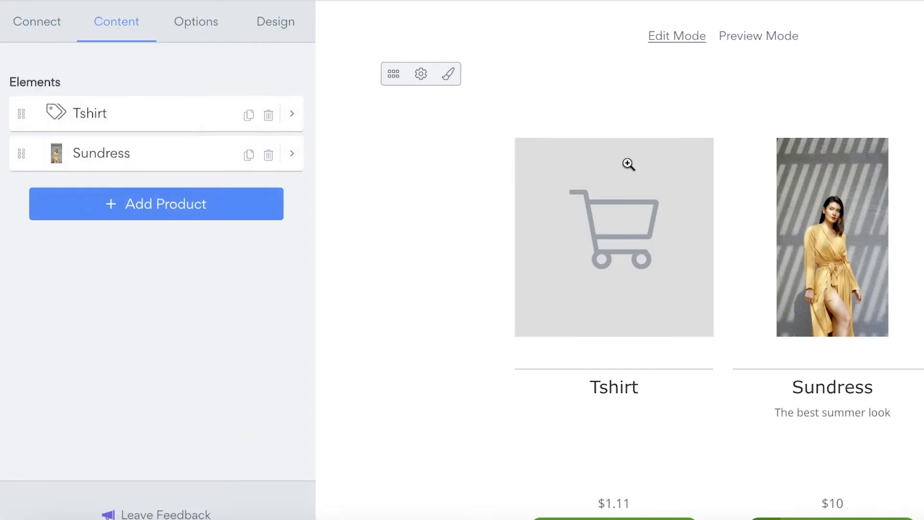
Publish the online store app and copy its HTML code for installing it on Google Sites
{"action": "scroll", "coordinate": [628, 164], "scroll_direction": "down", "scroll_amount": 3}
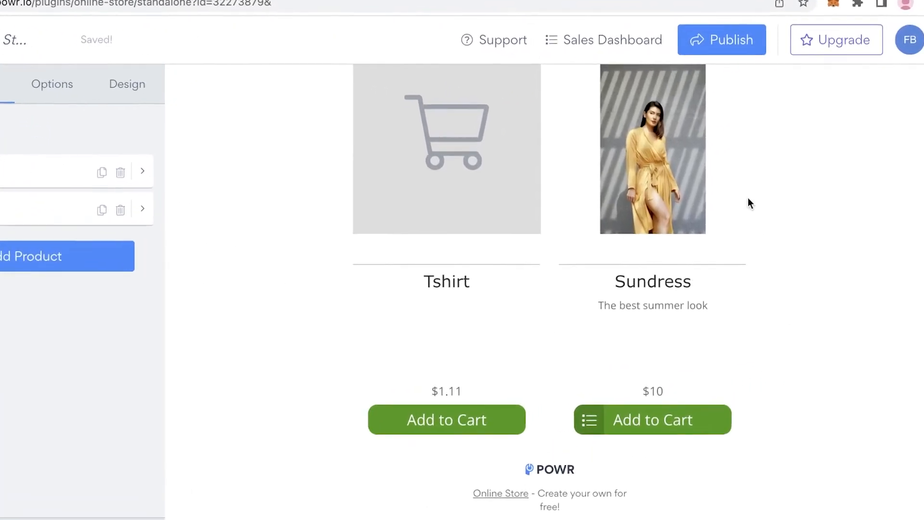
{"action": "scroll", "coordinate": [748, 198], "scroll_direction": "up", "scroll_amount": 5}
{"action": "left_click", "coordinate": [722, 42]}
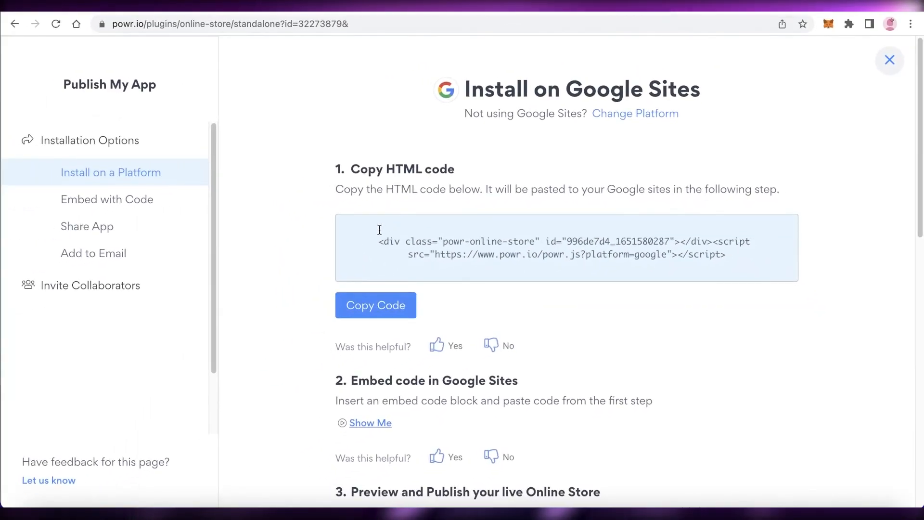
{"action": "left_click", "coordinate": [379, 230]}
{"action": "left_click", "coordinate": [392, 244]}
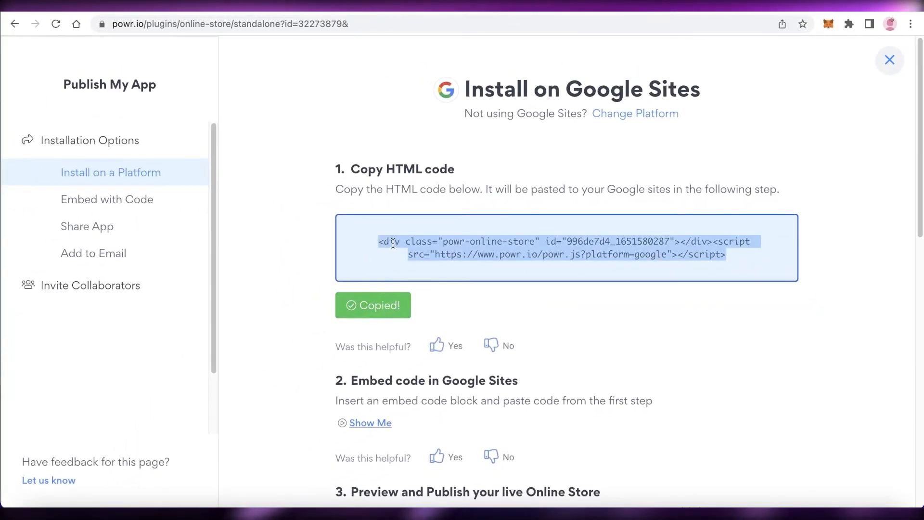
Switch to the Google Sites editor and embed the copied online store HTML code on the PRODUCTS page
{"action": "left_click", "coordinate": [430, 6]}
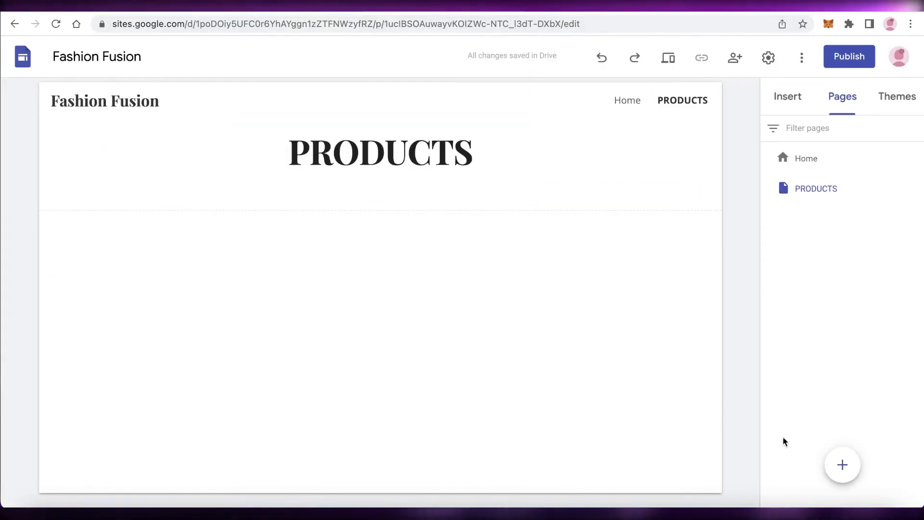
{"action": "mouse_move", "coordinate": [846, 476]}
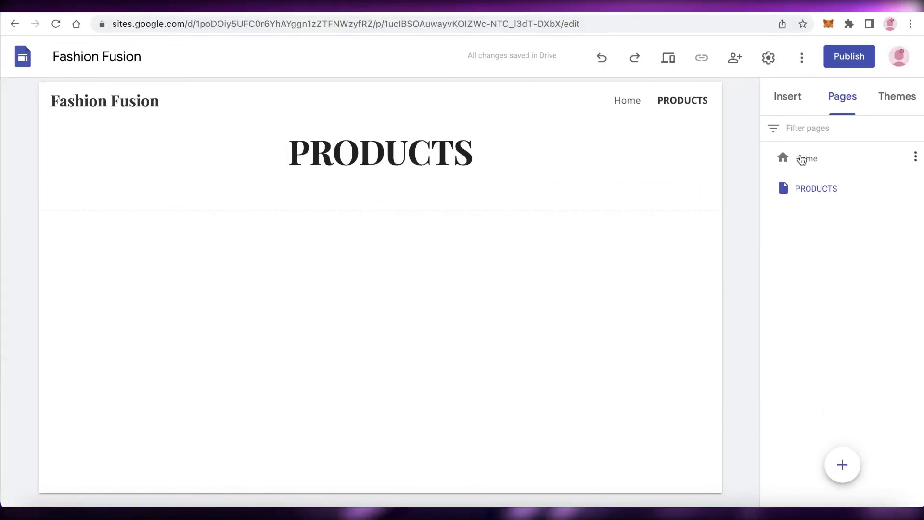
{"action": "left_click", "coordinate": [791, 96]}
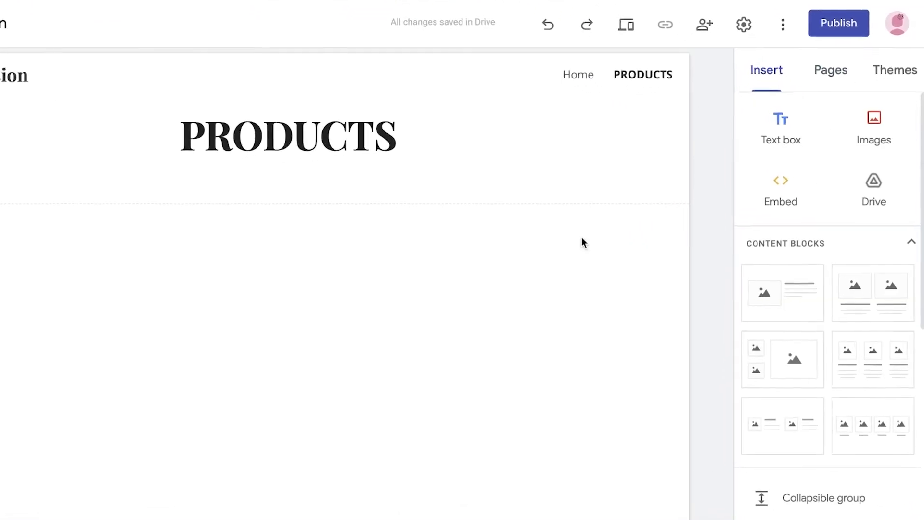
{"action": "left_click", "coordinate": [796, 208]}
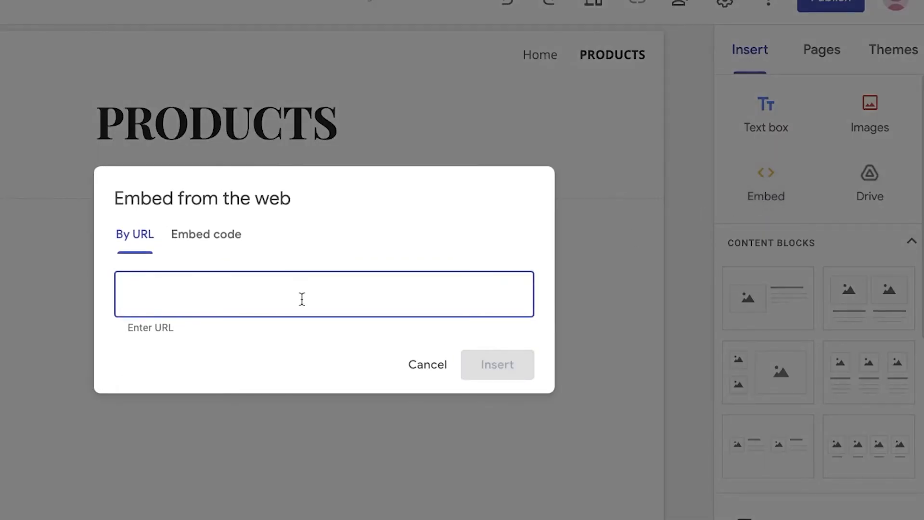
{"action": "left_click", "coordinate": [233, 241]}
{"action": "right_click", "coordinate": [211, 255]}
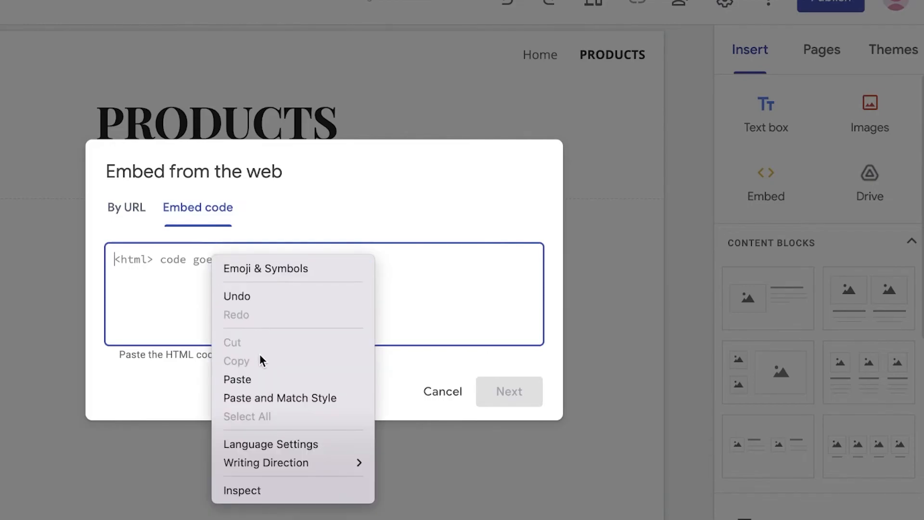
{"action": "left_click", "coordinate": [237, 380]}
{"action": "left_click", "coordinate": [521, 392]}
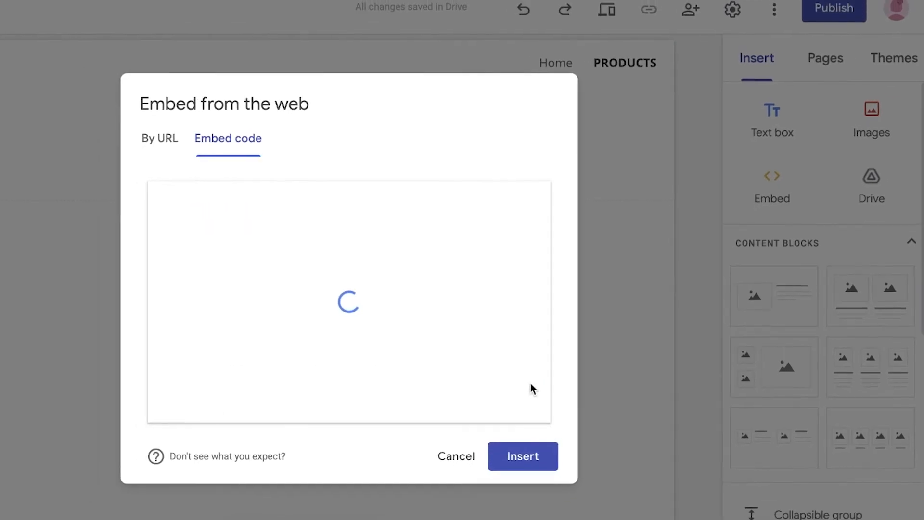
{"action": "left_click", "coordinate": [523, 456]}
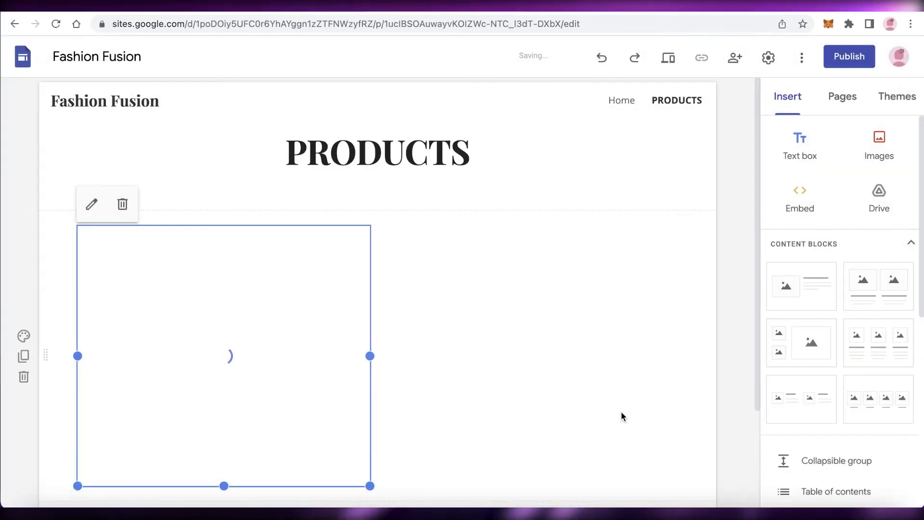
Enlarge the embedded store block to the full content width and extend its height so the products fit
{"action": "left_click_drag", "start_coordinate": [369, 229], "coordinate": [724, 206]}
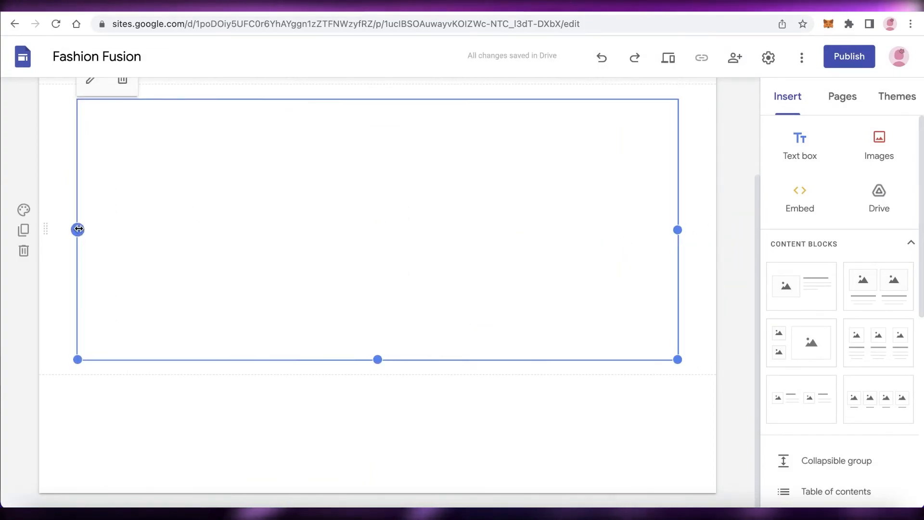
{"action": "left_click_drag", "start_coordinate": [378, 357], "coordinate": [377, 512]}
{"action": "scroll", "coordinate": [368, 397], "scroll_direction": "down", "scroll_amount": 3}
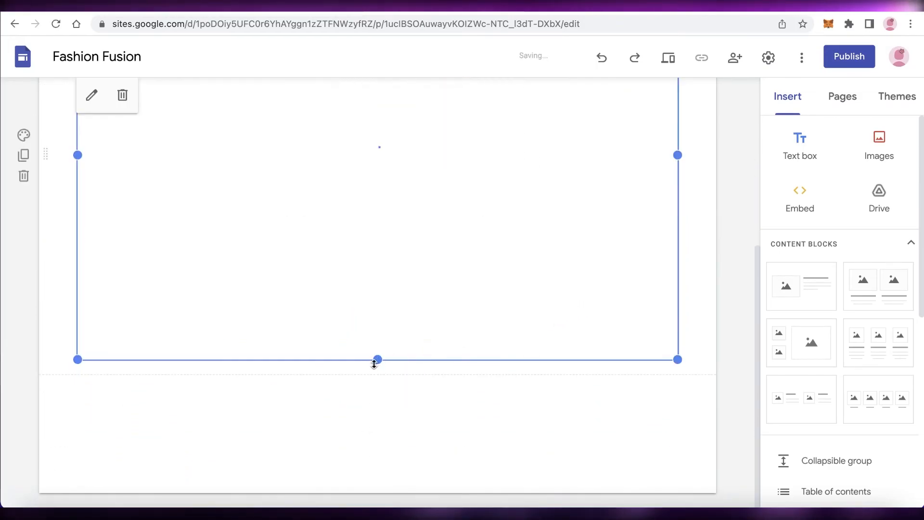
{"action": "scroll", "coordinate": [404, 273], "scroll_direction": "up", "scroll_amount": 5}
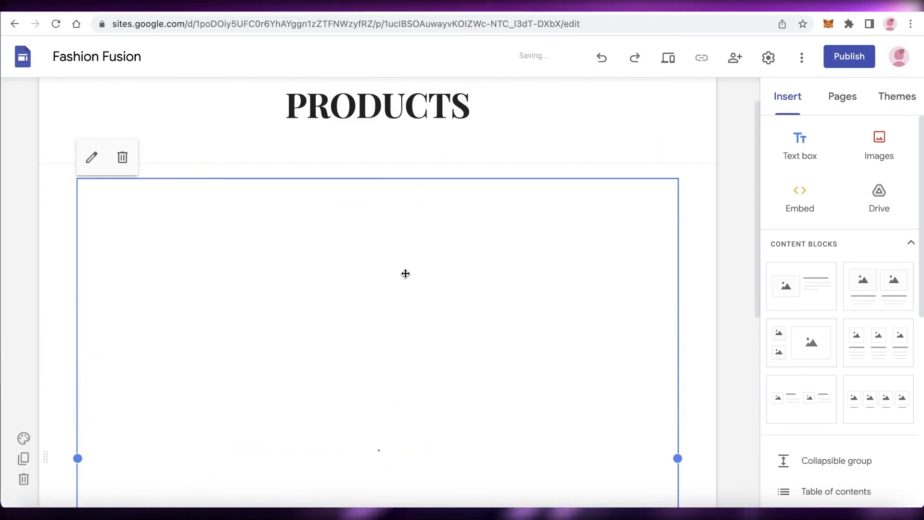
{"action": "scroll", "coordinate": [485, 249], "scroll_direction": "down", "scroll_amount": 5}
{"action": "scroll", "coordinate": [486, 252], "scroll_direction": "up", "scroll_amount": 4}
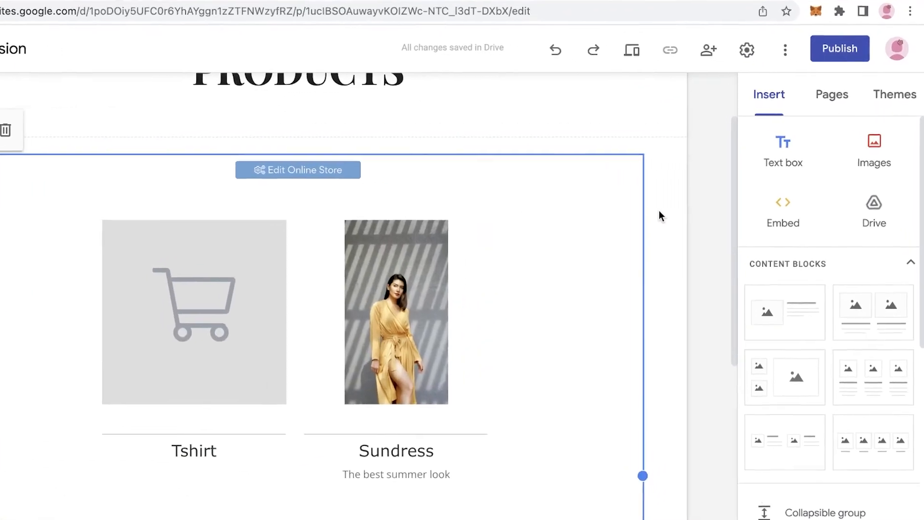
Publish the site to the web with the address fashionfusionn and open the live site
{"action": "scroll", "coordinate": [628, 229], "scroll_direction": "down", "scroll_amount": 8}
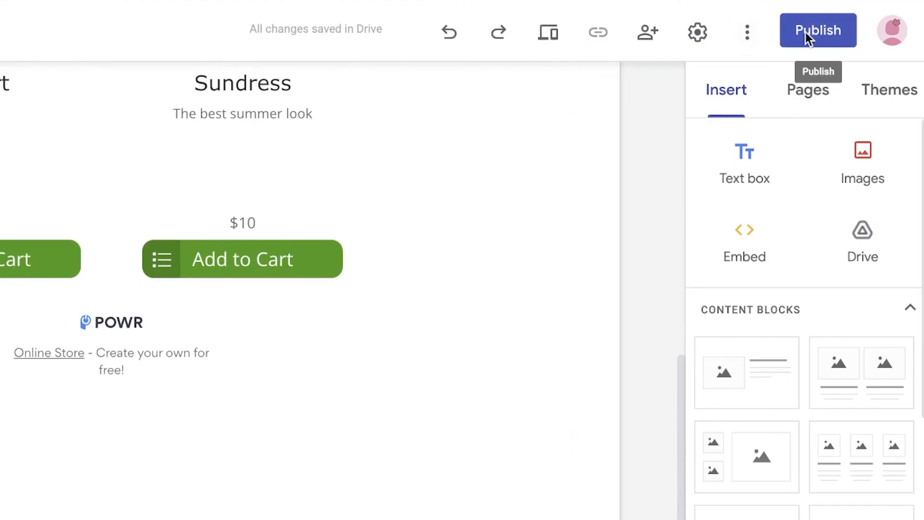
{"action": "left_click", "coordinate": [804, 32]}
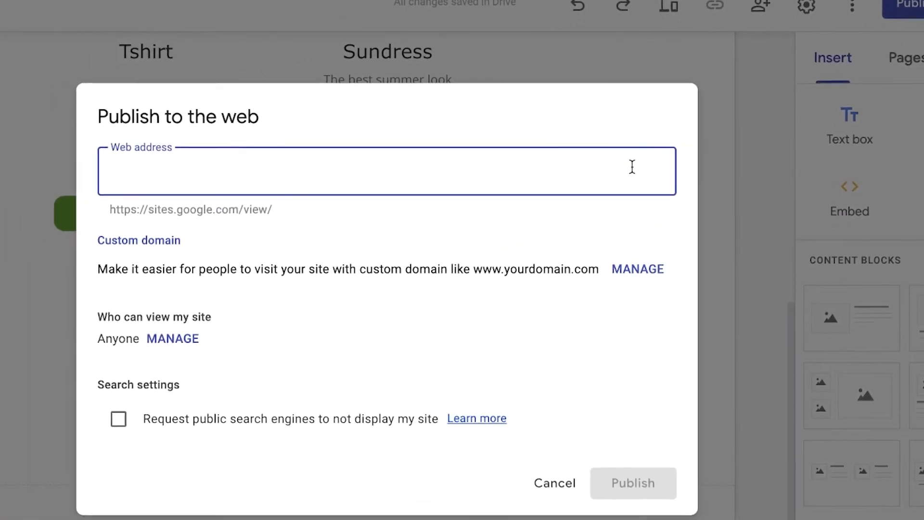
{"action": "type", "text": "fashionfus"}
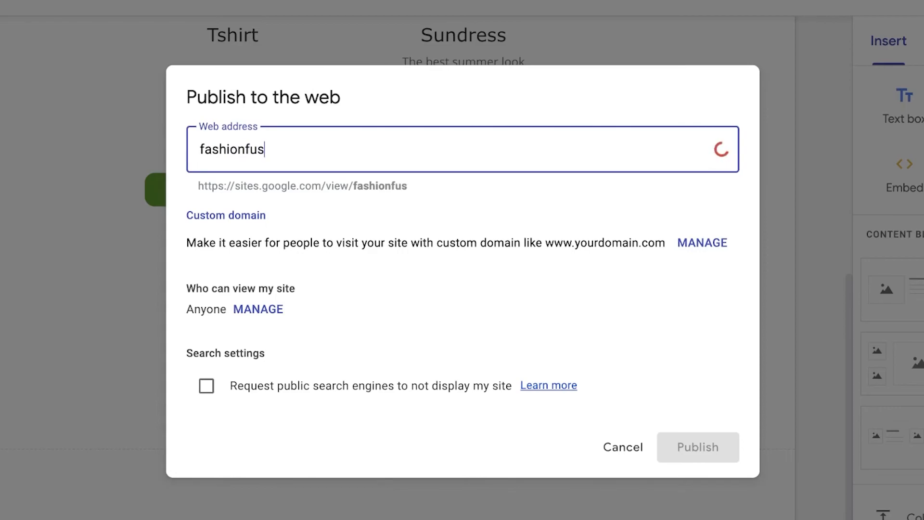
{"action": "left_click", "coordinate": [699, 443]}
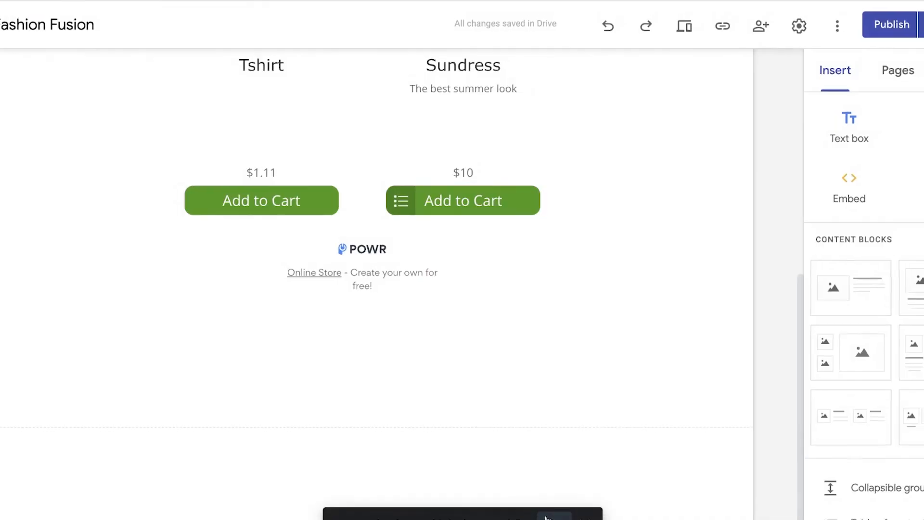
{"action": "left_click", "coordinate": [548, 515]}
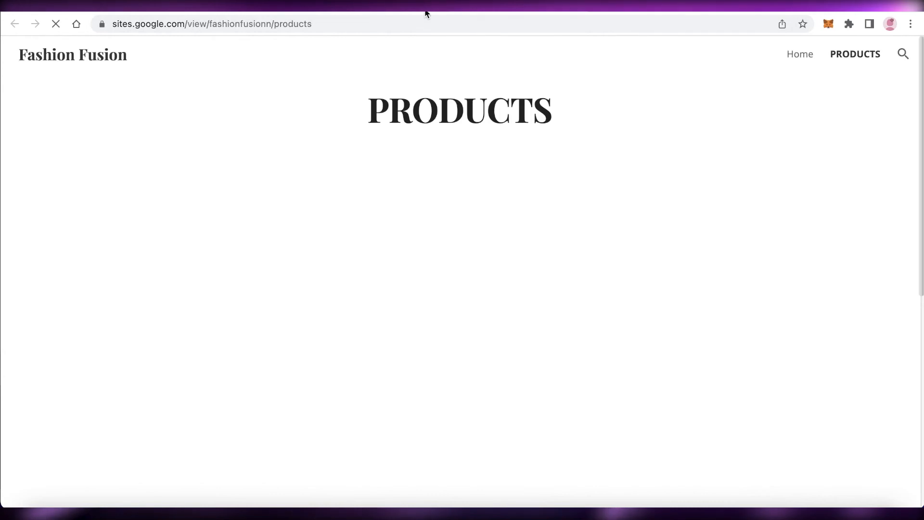
Check the live PRODUCTS page by opening the Sundress options and trying the Large and Small sizes
{"action": "scroll", "coordinate": [774, 186], "scroll_direction": "down", "scroll_amount": 8}
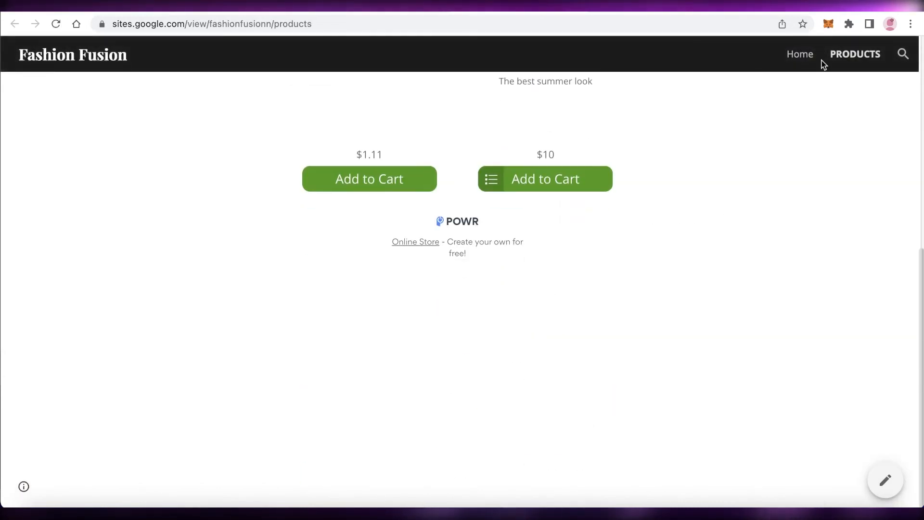
{"action": "scroll", "coordinate": [456, 200], "scroll_direction": "up", "scroll_amount": 3}
{"action": "left_click", "coordinate": [579, 339]}
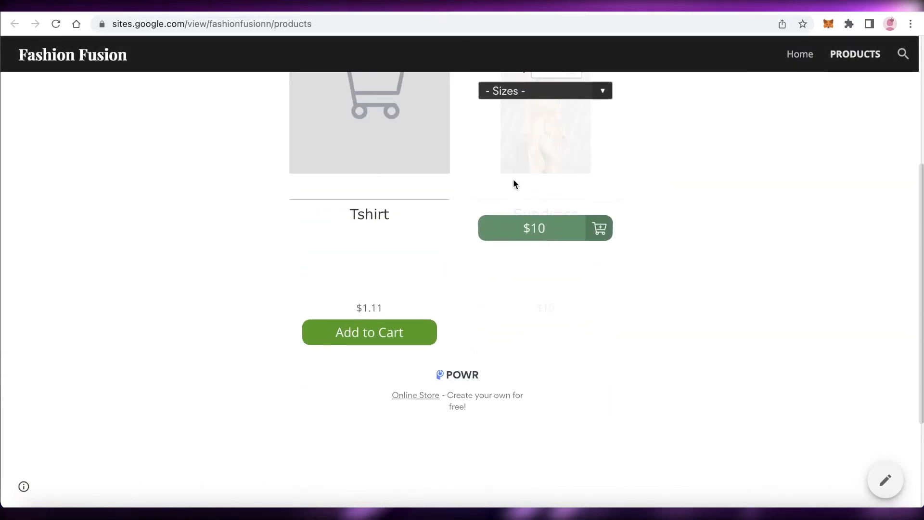
{"action": "scroll", "coordinate": [539, 185], "scroll_direction": "up", "scroll_amount": 3}
{"action": "left_click", "coordinate": [543, 227]}
{"action": "left_click", "coordinate": [522, 273]}
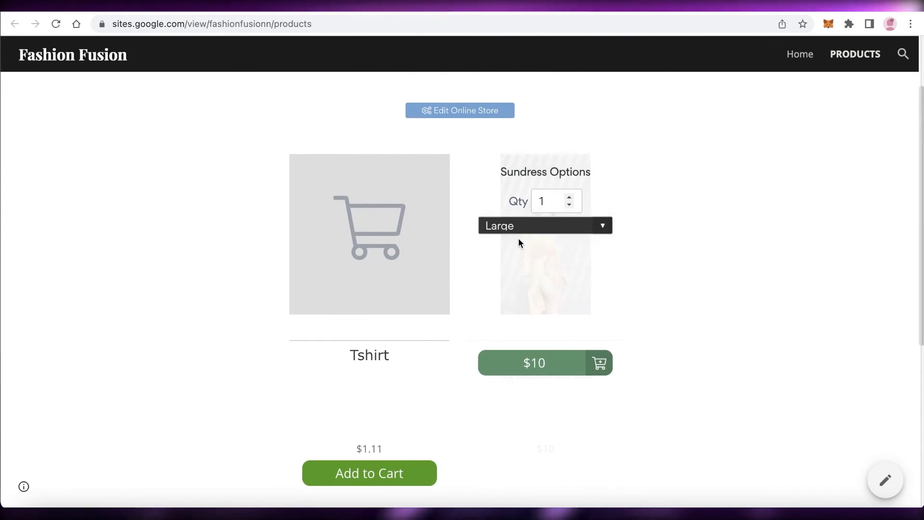
{"action": "left_click", "coordinate": [517, 228]}
{"action": "left_click", "coordinate": [522, 194]}
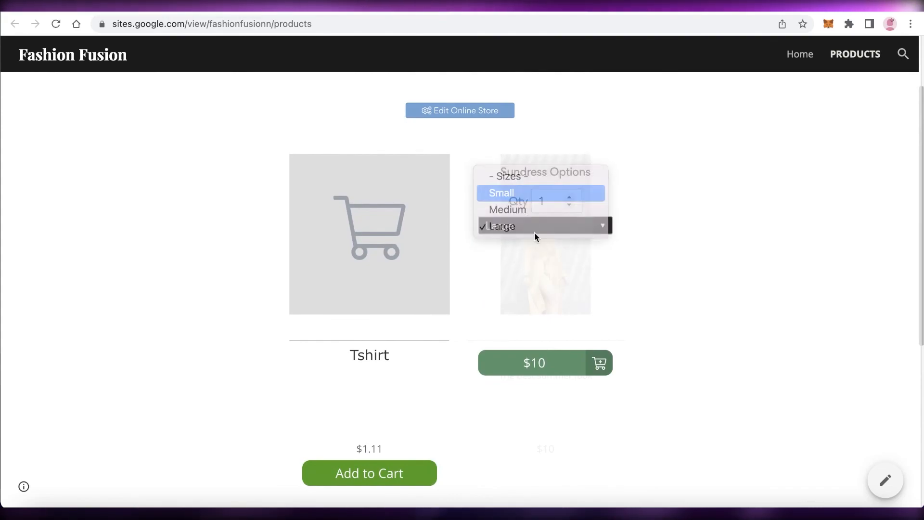
Look through the live site's Home page, and return from the editor to the Google Sites start page
{"action": "left_click", "coordinate": [799, 58]}
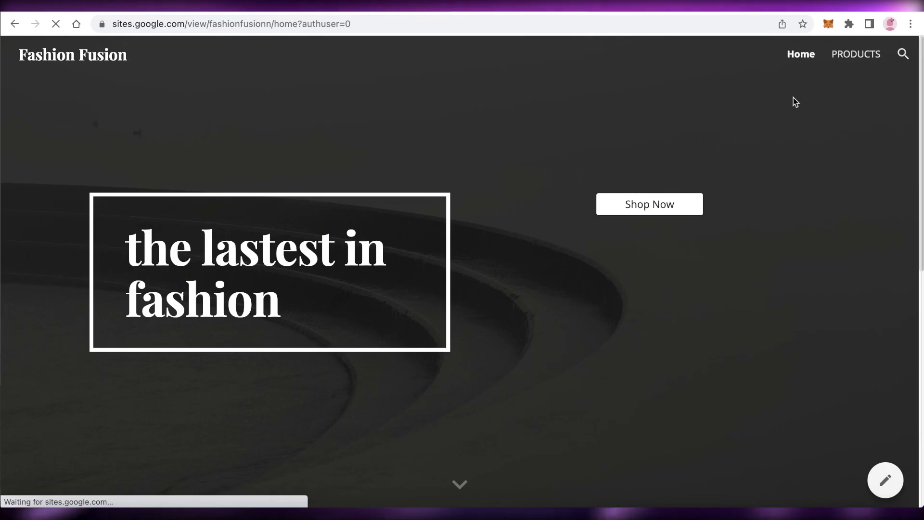
{"action": "scroll", "coordinate": [746, 120], "scroll_direction": "down", "scroll_amount": 10}
{"action": "scroll", "coordinate": [789, 137], "scroll_direction": "up", "scroll_amount": 10}
{"action": "scroll", "coordinate": [835, 148], "scroll_direction": "down", "scroll_amount": 10}
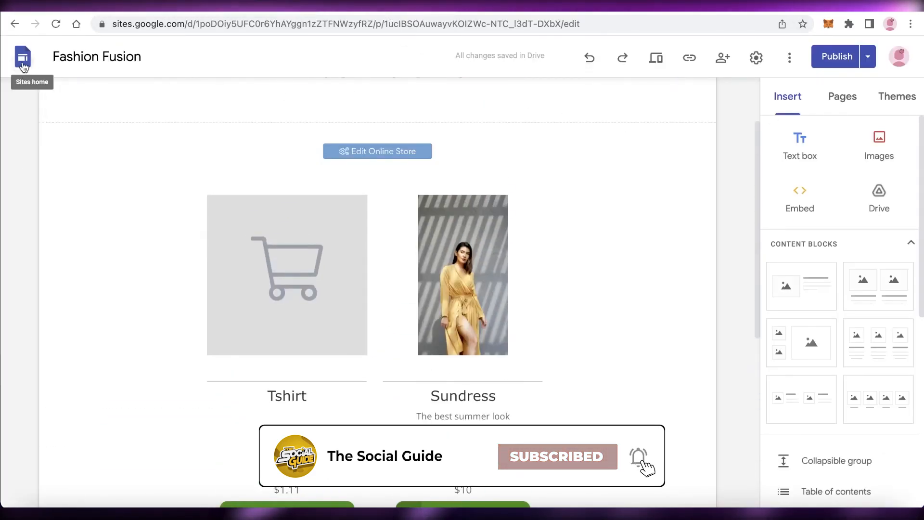
{"action": "left_click", "coordinate": [22, 66]}
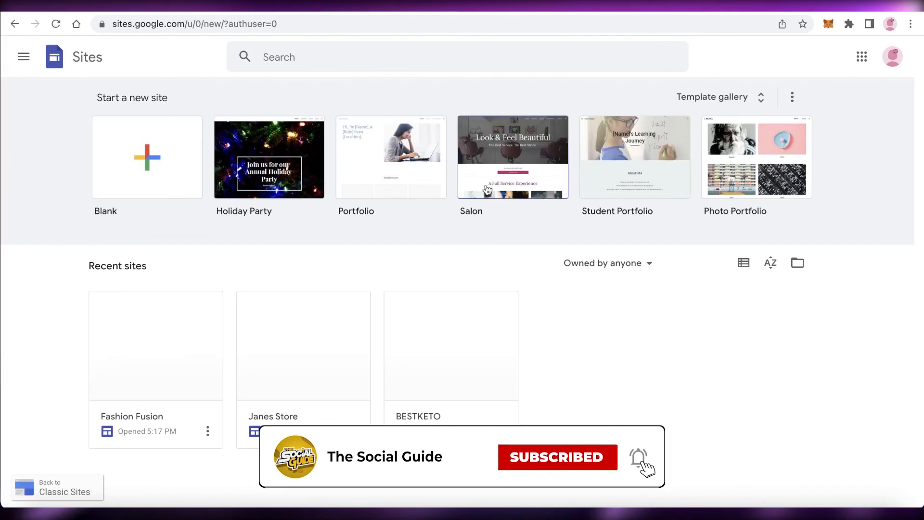